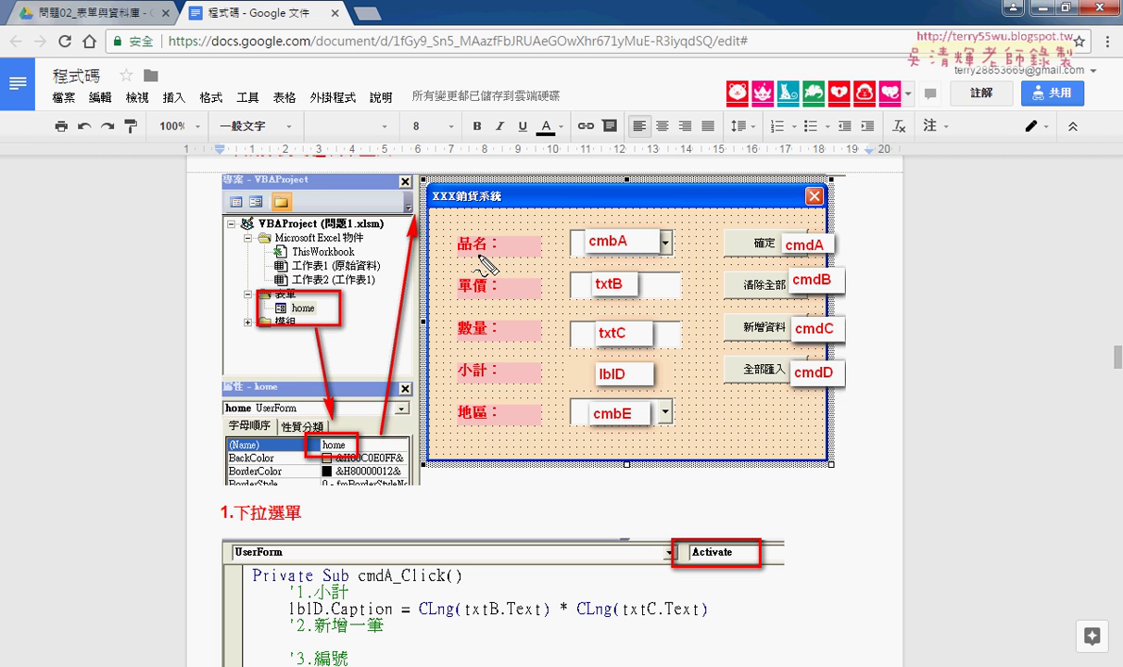
- Mark the 品名–地區 label column and the cmbA and cmbE combo boxes with the screen pen
drag(530, 184, 508, 243)
mouse_move(463, 445)
mouse_down()
mouse_move(553, 418)
mouse_move(460, 449)
mouse_up()
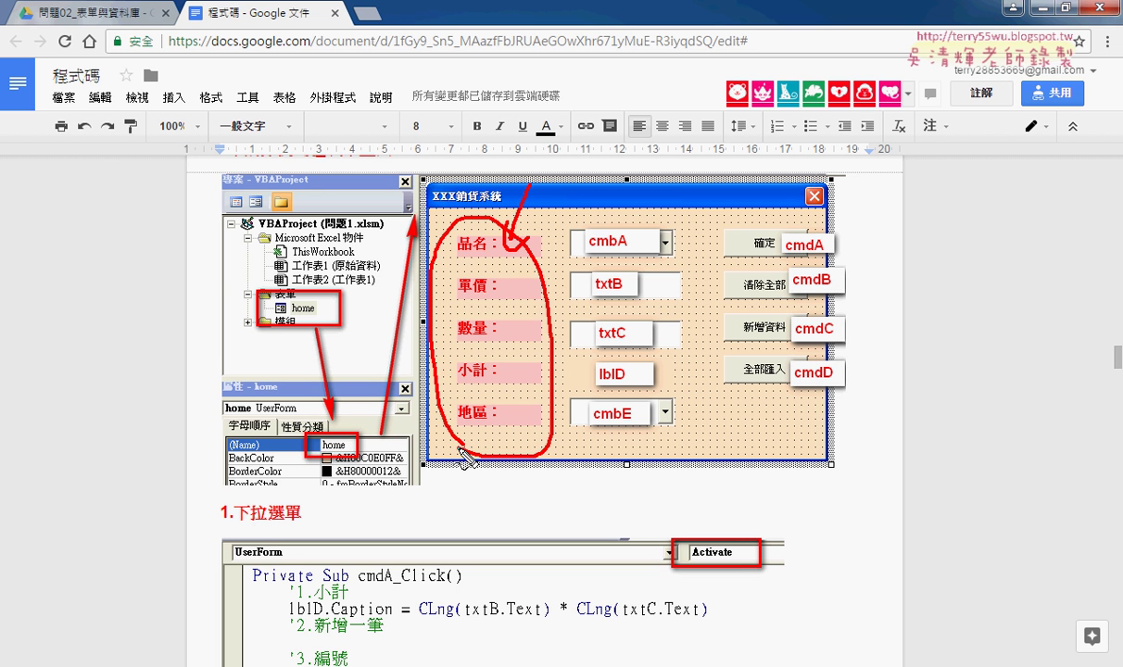
drag(619, 254, 660, 266)
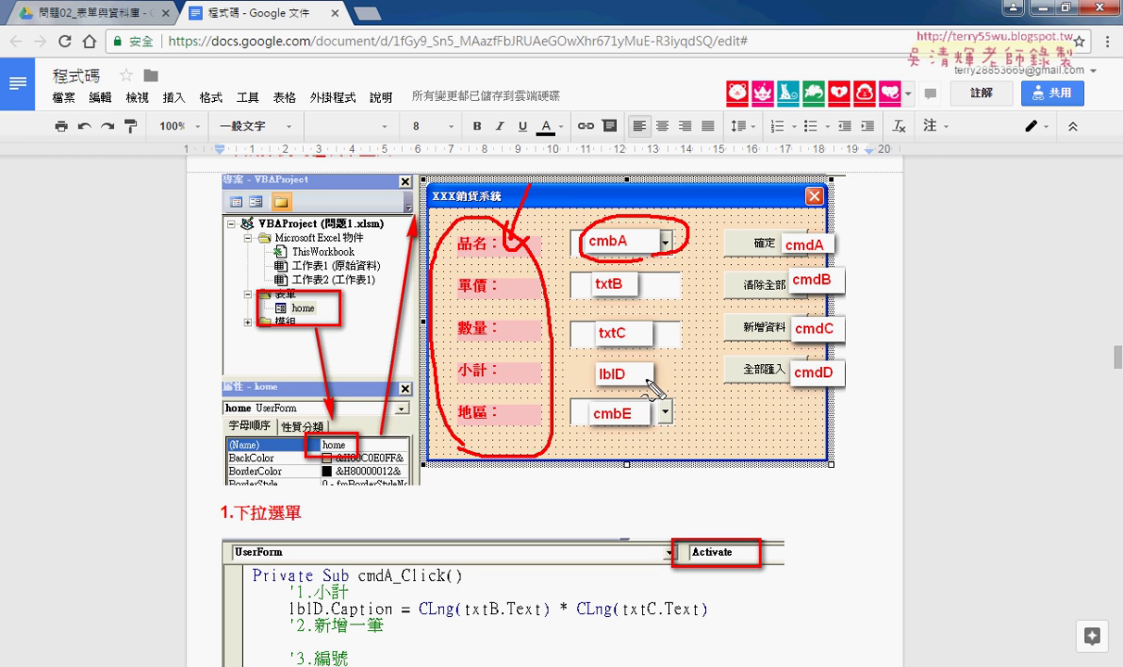
drag(615, 429, 625, 442)
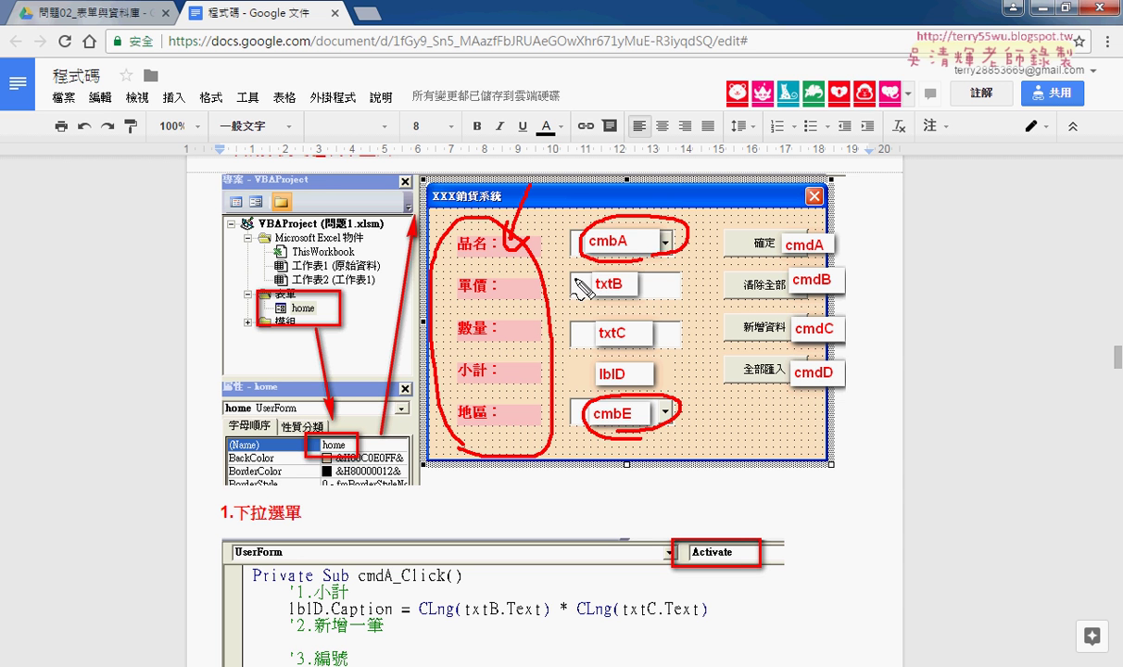
- Box txtB, arrow it from cmbA, underline the 小計 and lblD labels, then clear the pen
mouse_move(575, 283)
mouse_down()
mouse_move(598, 269)
mouse_move(639, 295)
mouse_move(669, 289)
mouse_up()
drag(684, 247, 660, 278)
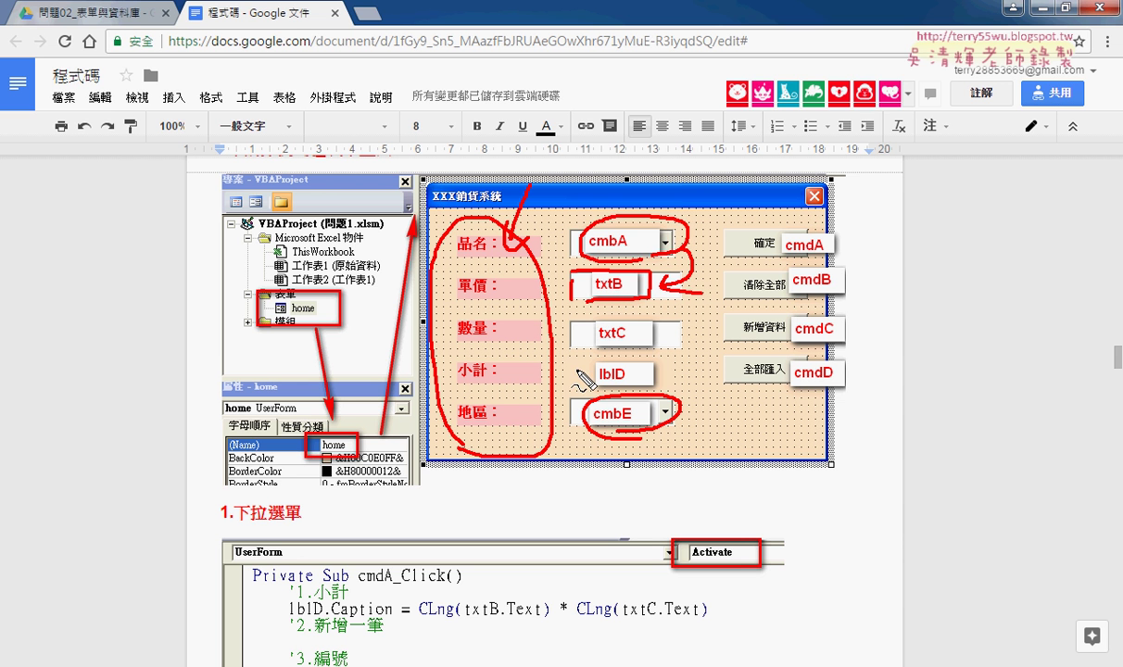
drag(457, 378, 477, 379)
drag(598, 382, 610, 382)
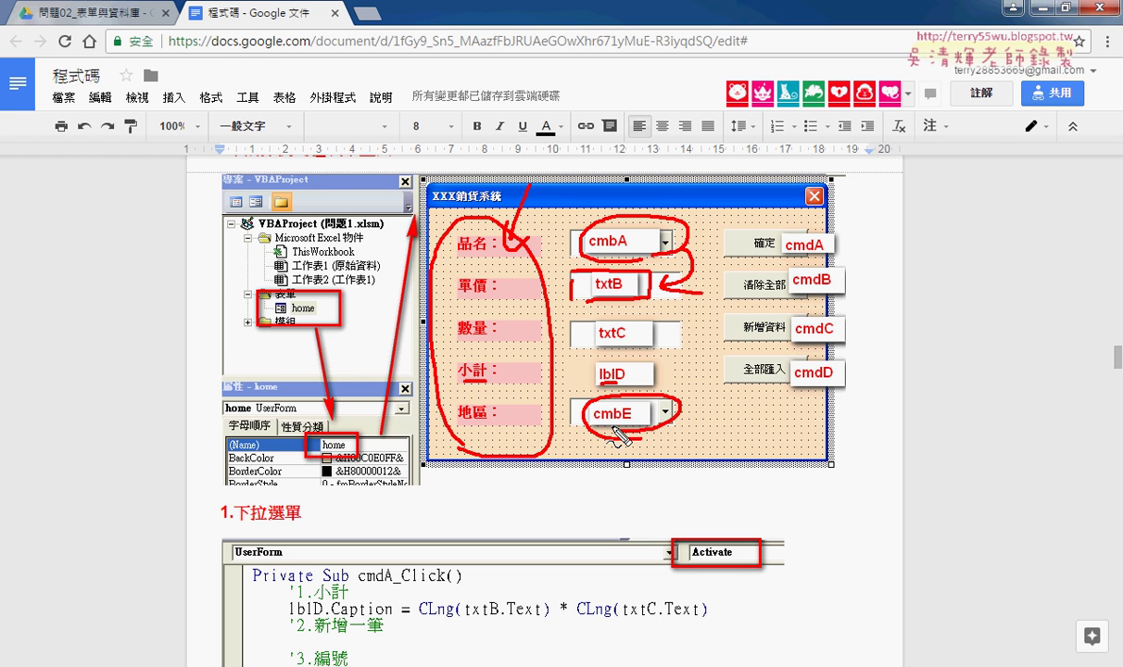
key(Escape)
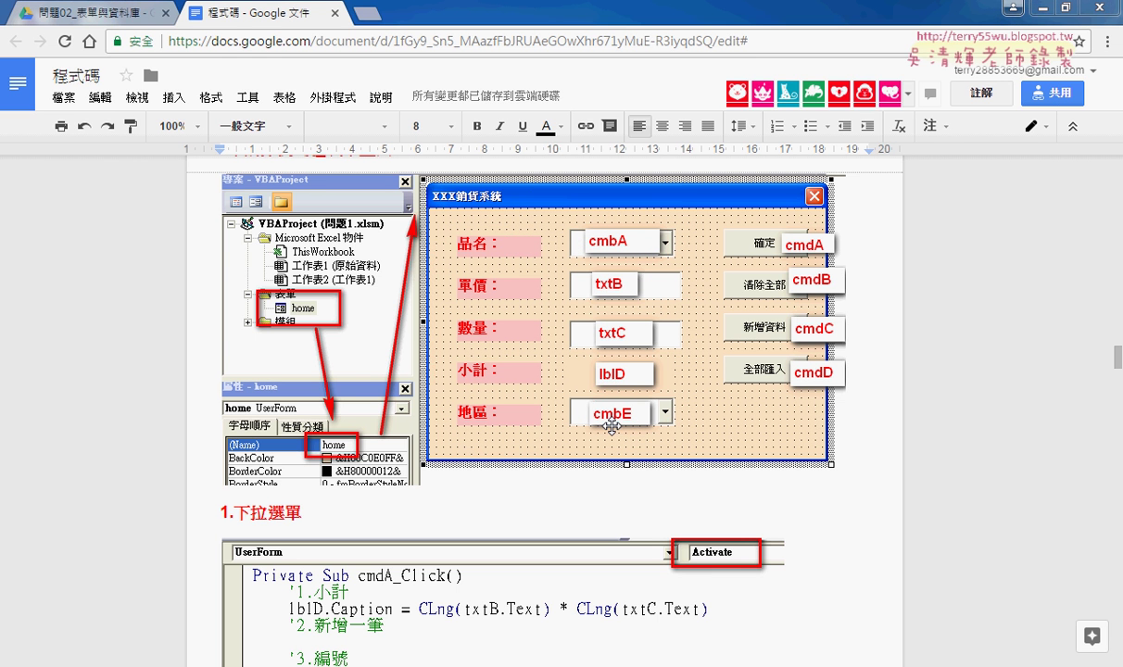
- In Excel, select the empty row 20 cells A20:F20 below the last record
key(alt+Tab)
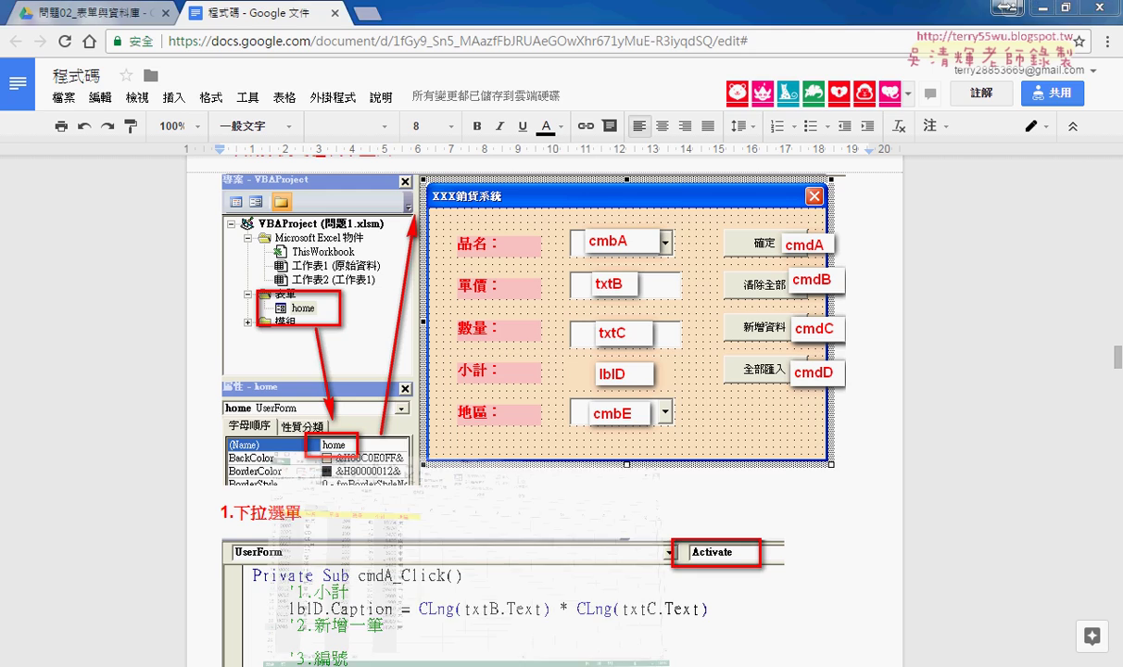
drag(81, 559, 369, 562)
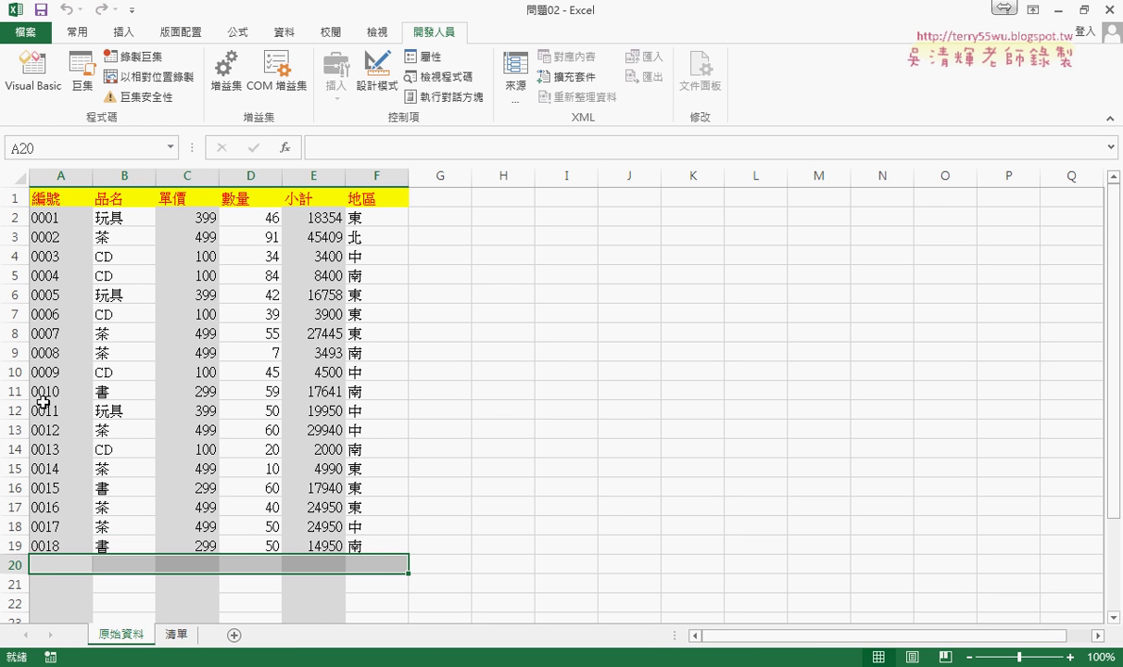
click(57, 551)
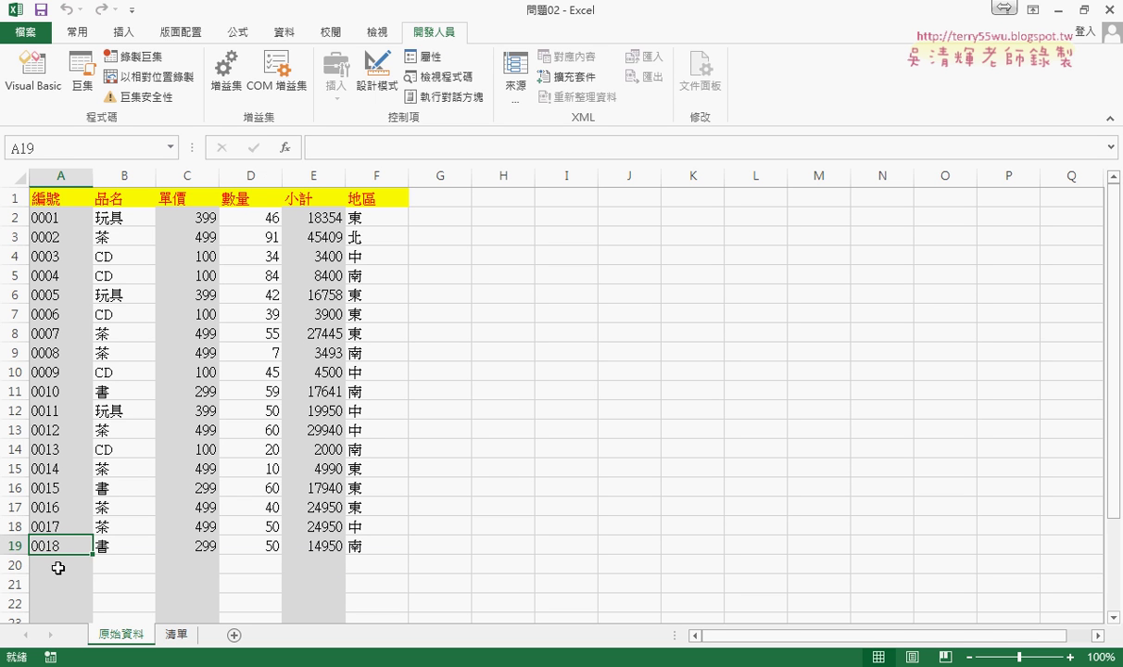
click(58, 568)
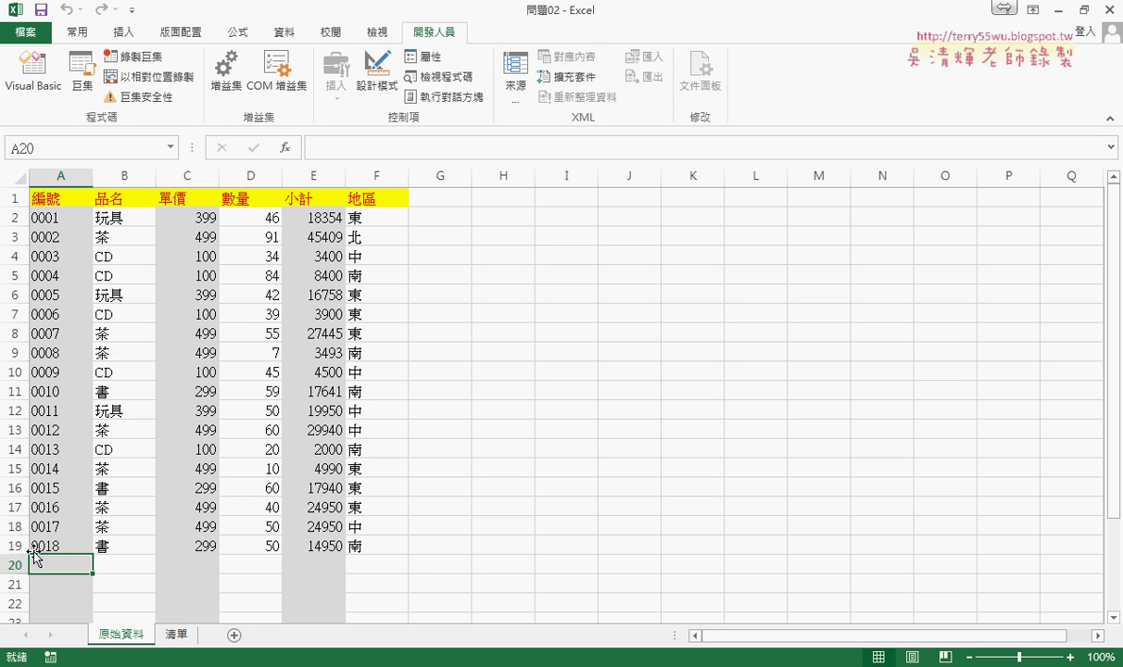
drag(46, 567, 369, 567)
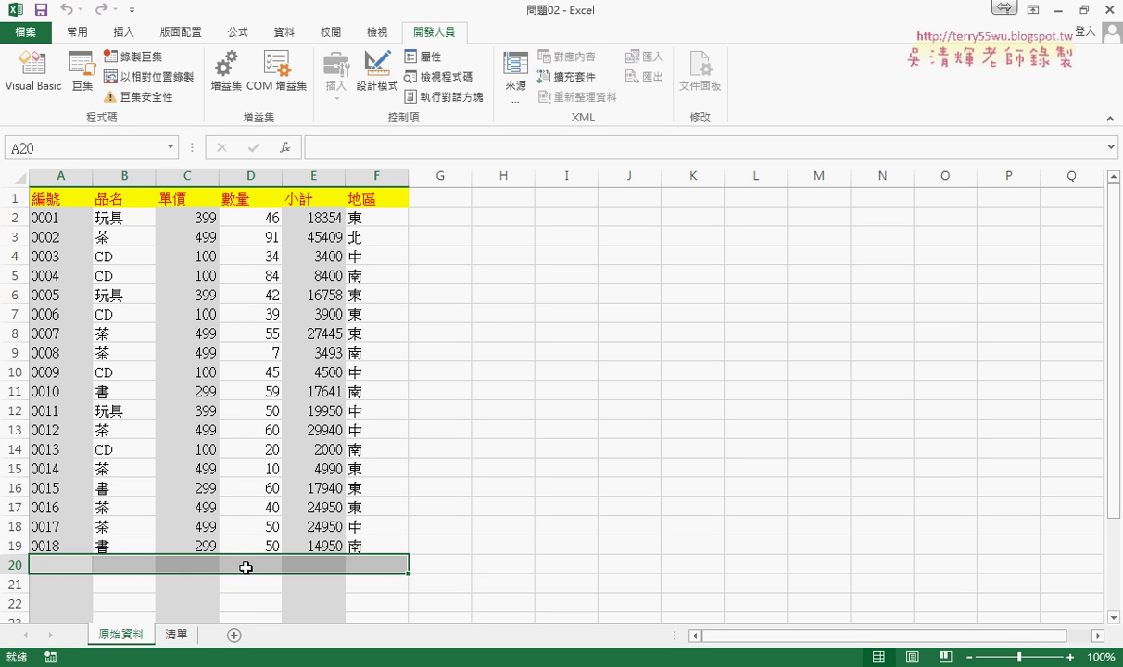
drag(148, 566, 370, 564)
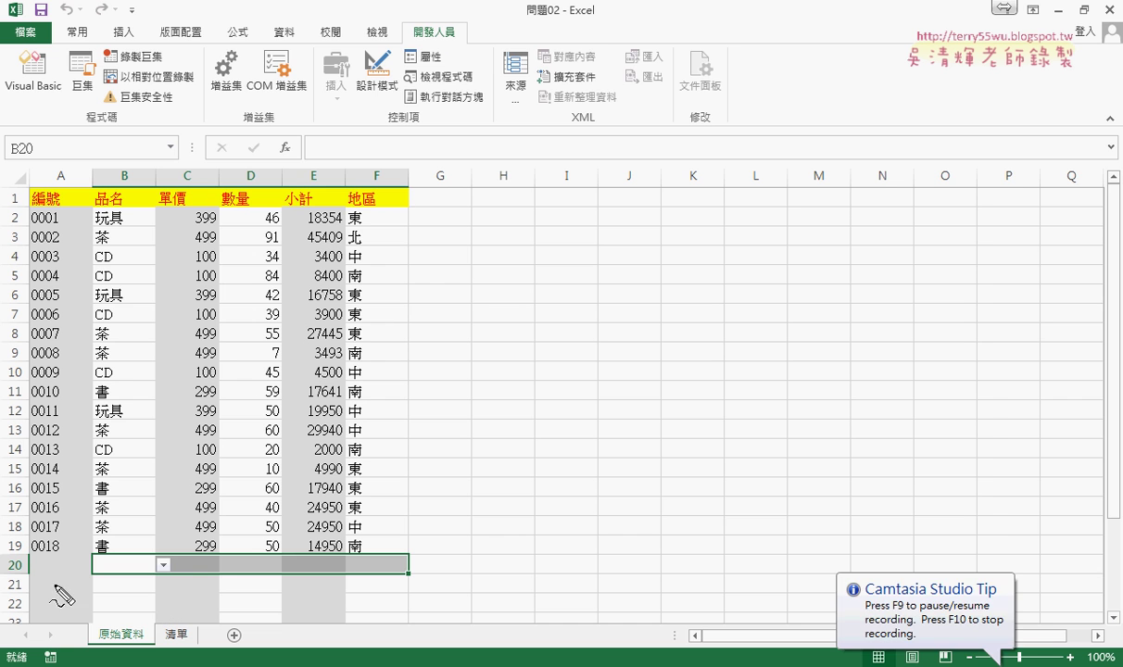
- Circle and outline empty row 20 with the pen, then clear the markings
drag(76, 559, 74, 582)
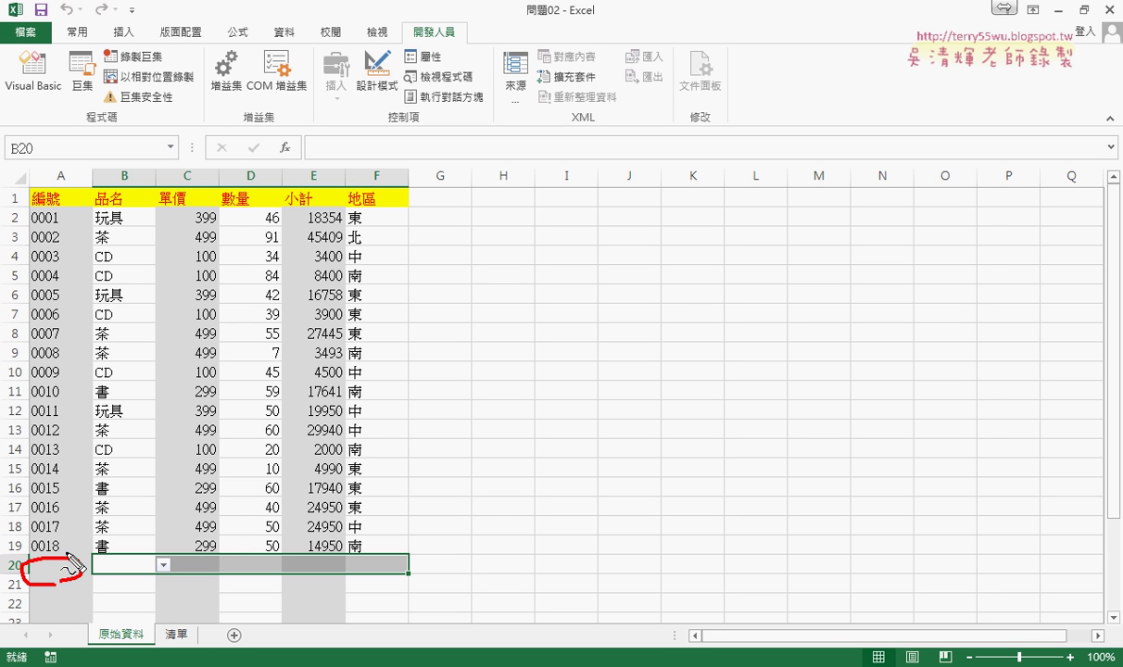
mouse_move(66, 557)
mouse_down()
mouse_move(53, 539)
mouse_move(84, 554)
mouse_move(19, 582)
mouse_up()
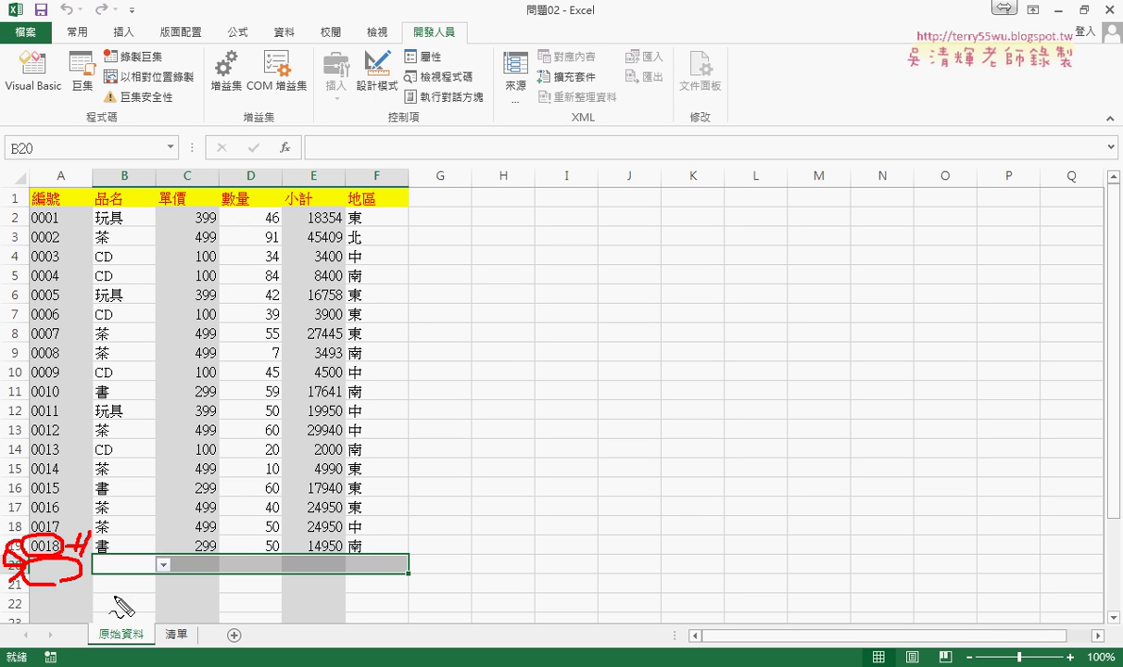
mouse_move(93, 575)
mouse_down()
mouse_move(374, 551)
mouse_move(94, 572)
mouse_up()
mouse_move(343, 501)
mouse_down()
mouse_move(296, 549)
mouse_move(320, 547)
mouse_up()
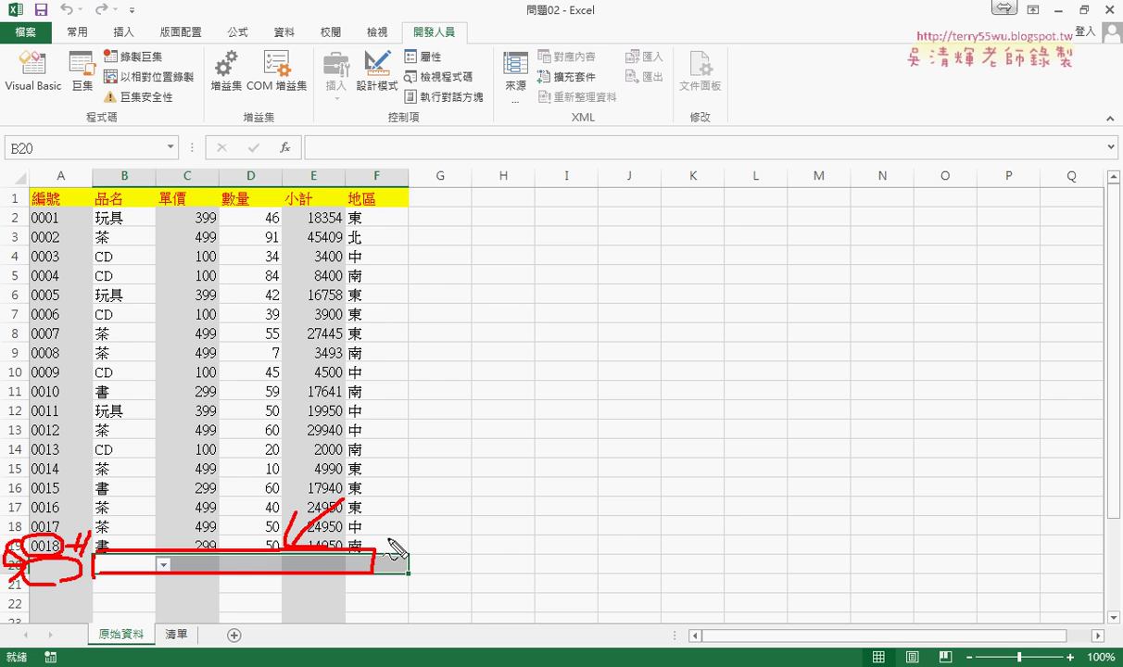
key(Escape)
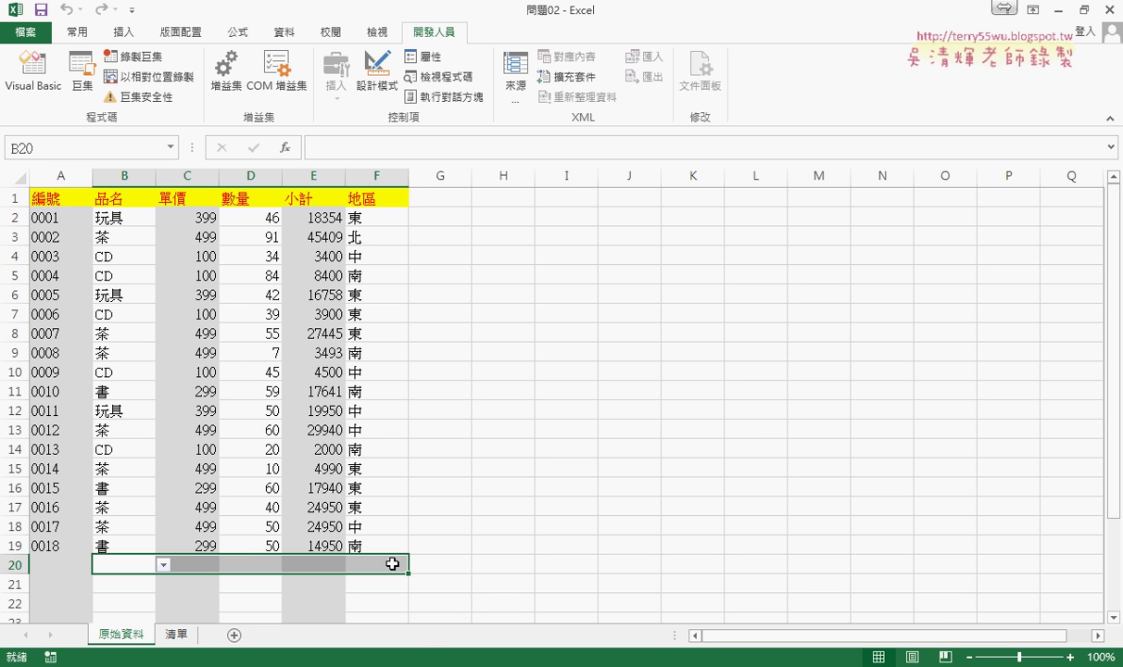
mouse_move(404, 666)
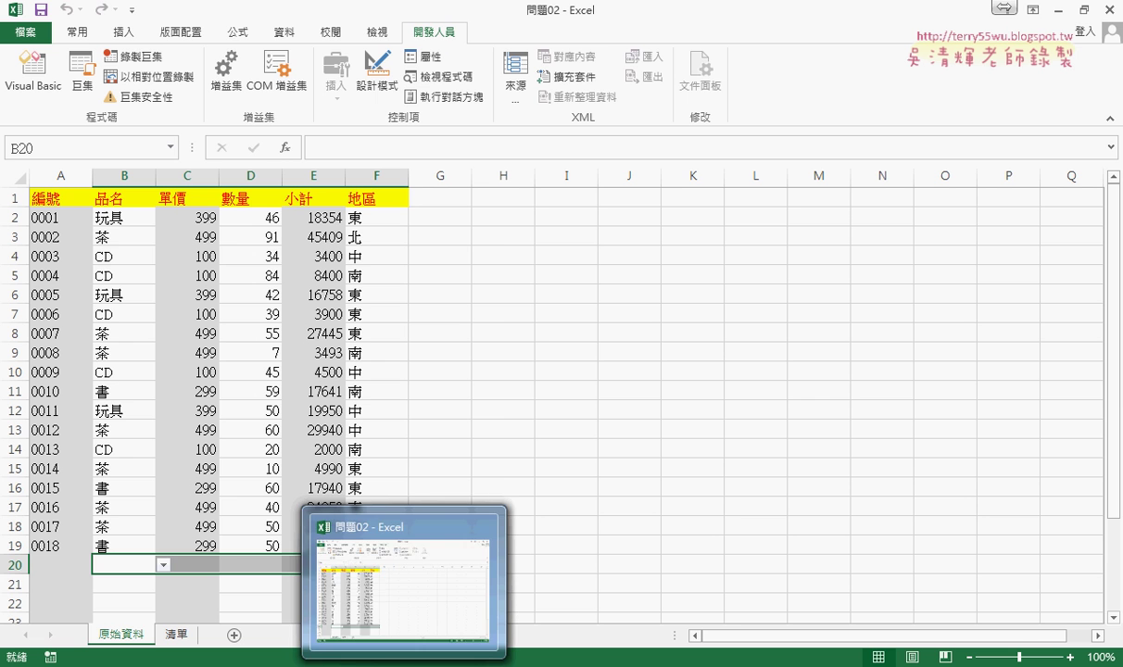
- Bring the Google Docs page forward, then return to Excel workbook 問題02
mouse_move(187, 665)
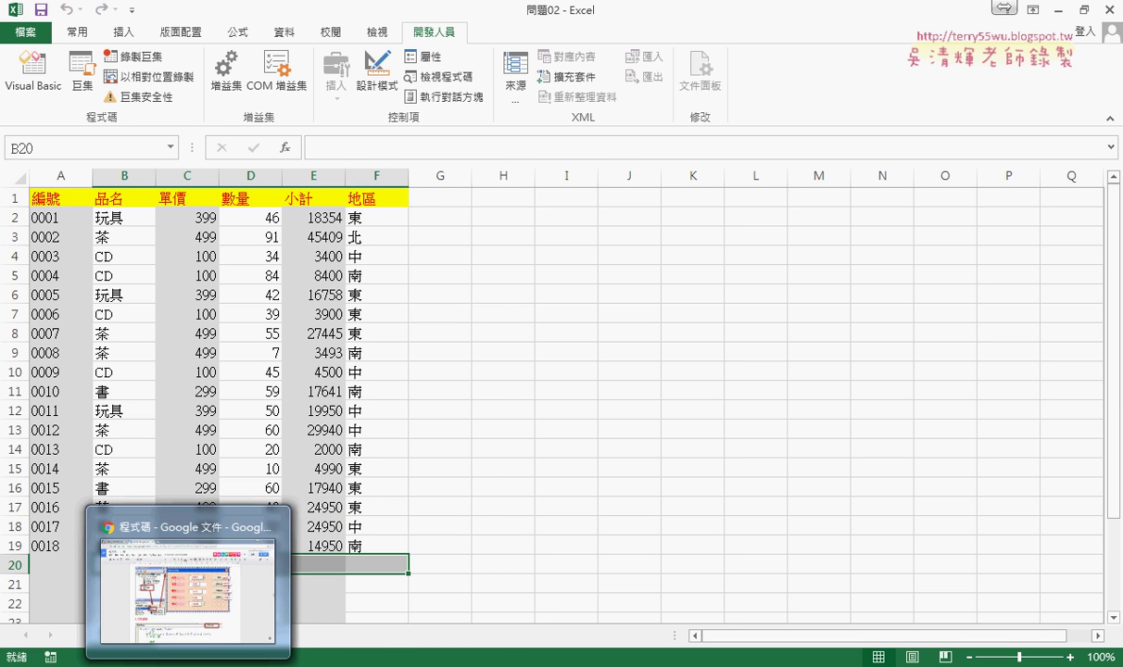
click(187, 574)
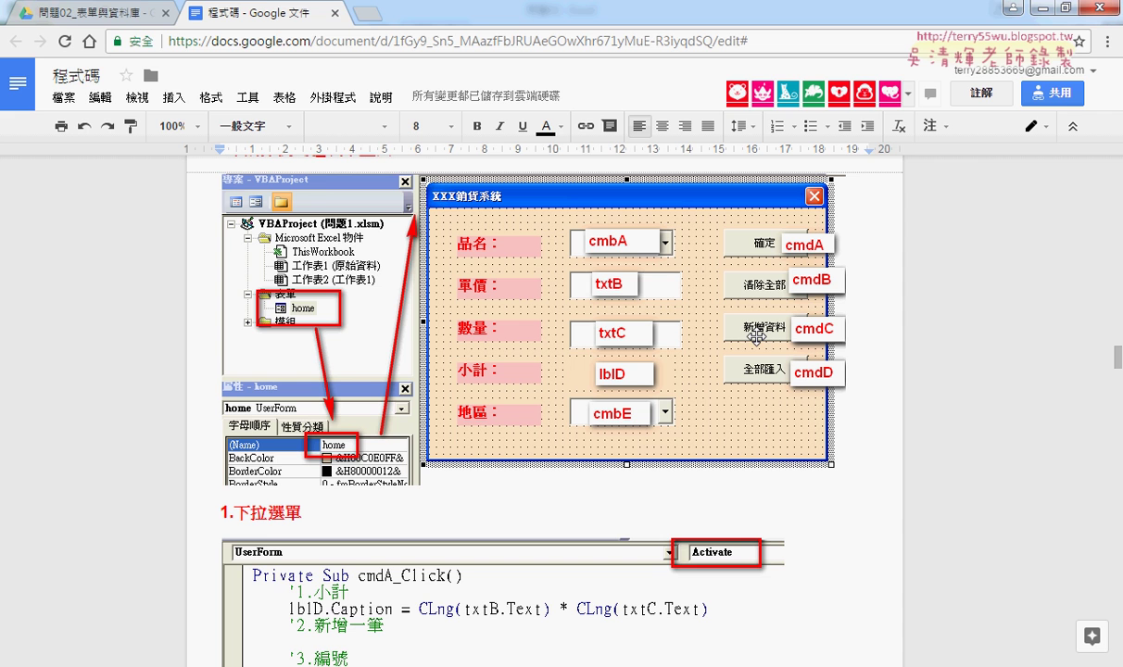
key(alt+Tab)
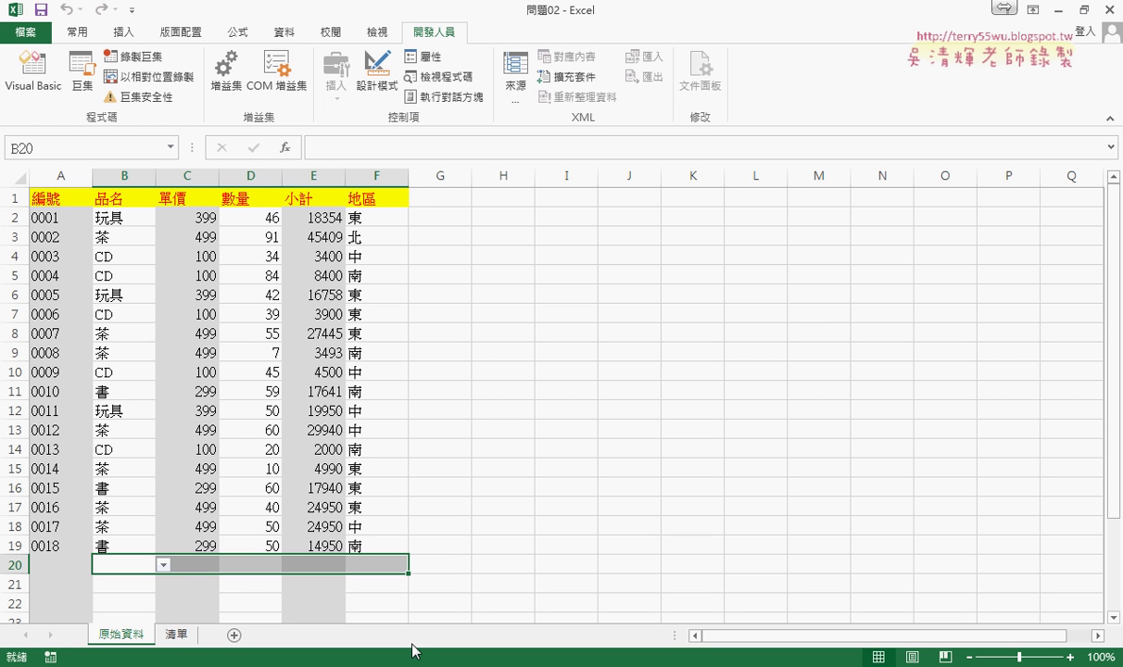
- Open the Visual Basic editor and insert a new UserForm into the project via 工作表2
click(37, 88)
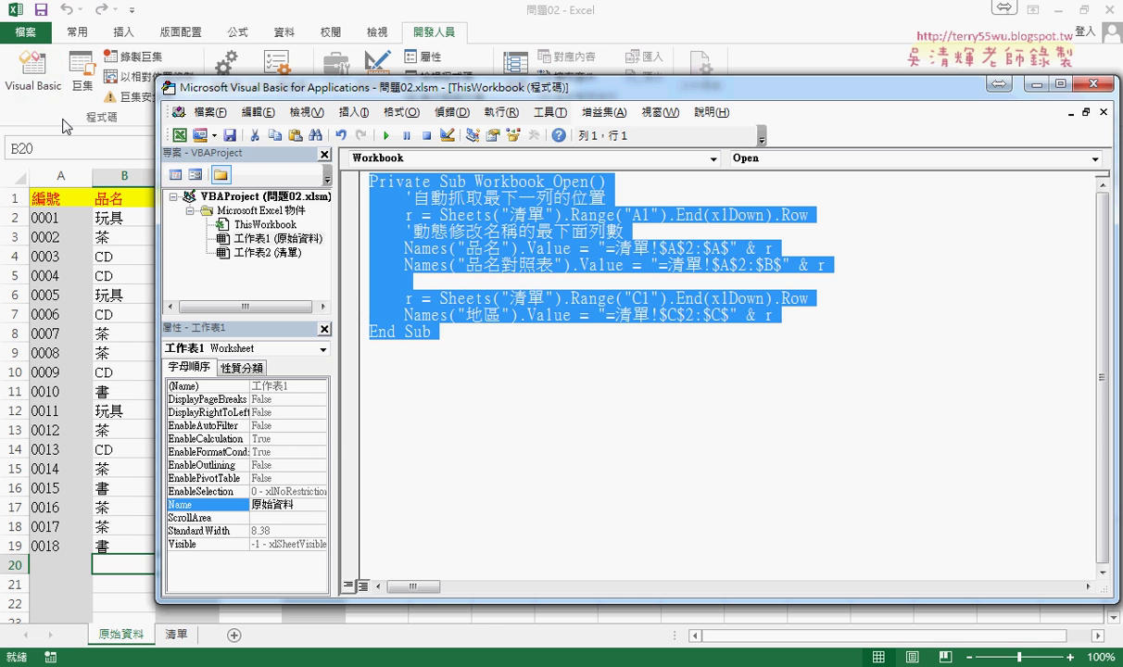
right_click(269, 252)
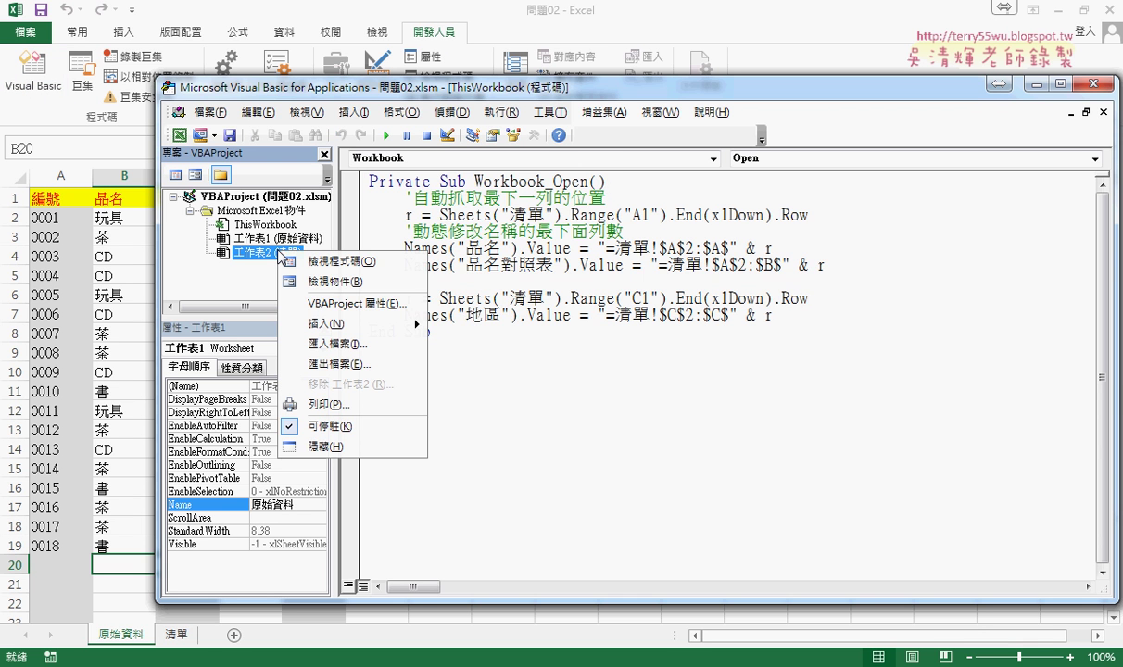
mouse_move(323, 326)
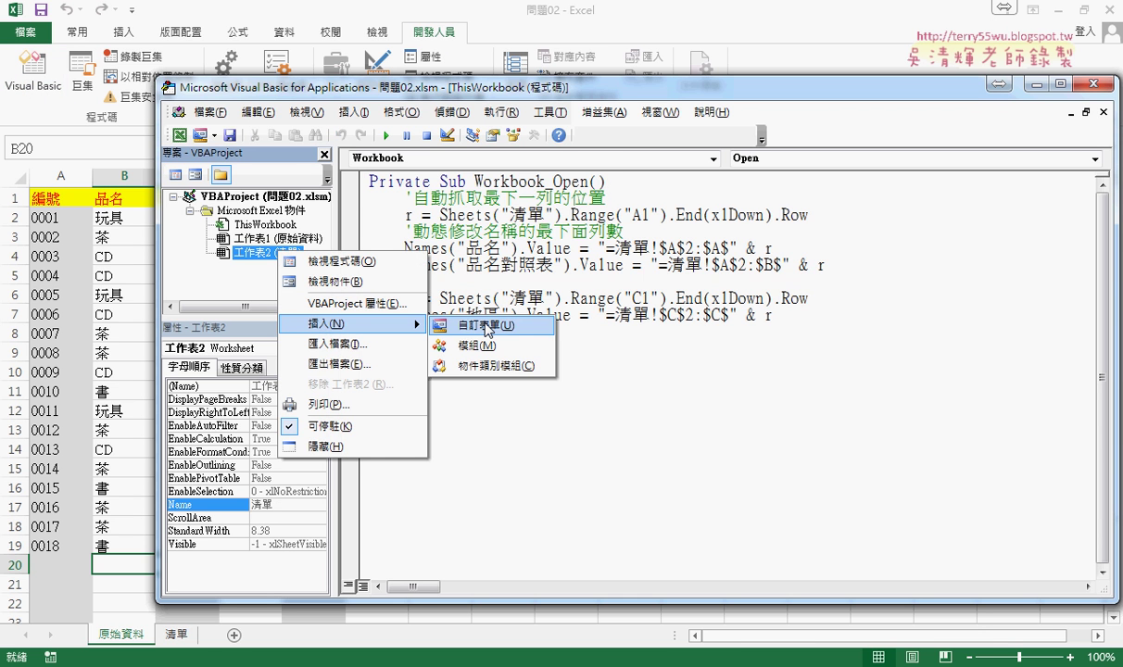
click(477, 325)
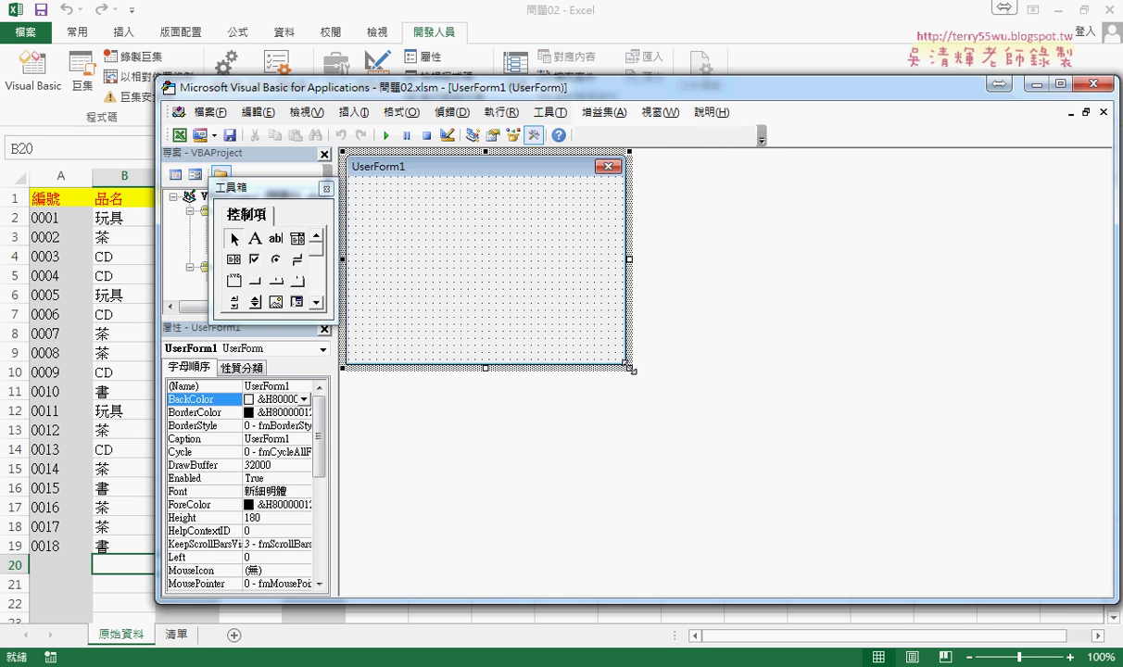
- Enlarge UserForm1's design area, then switch to the Google Docs reference
drag(627, 368, 793, 454)
mouse_move(253, 187)
mouse_down()
mouse_move(597, 215)
mouse_move(889, 183)
mouse_up()
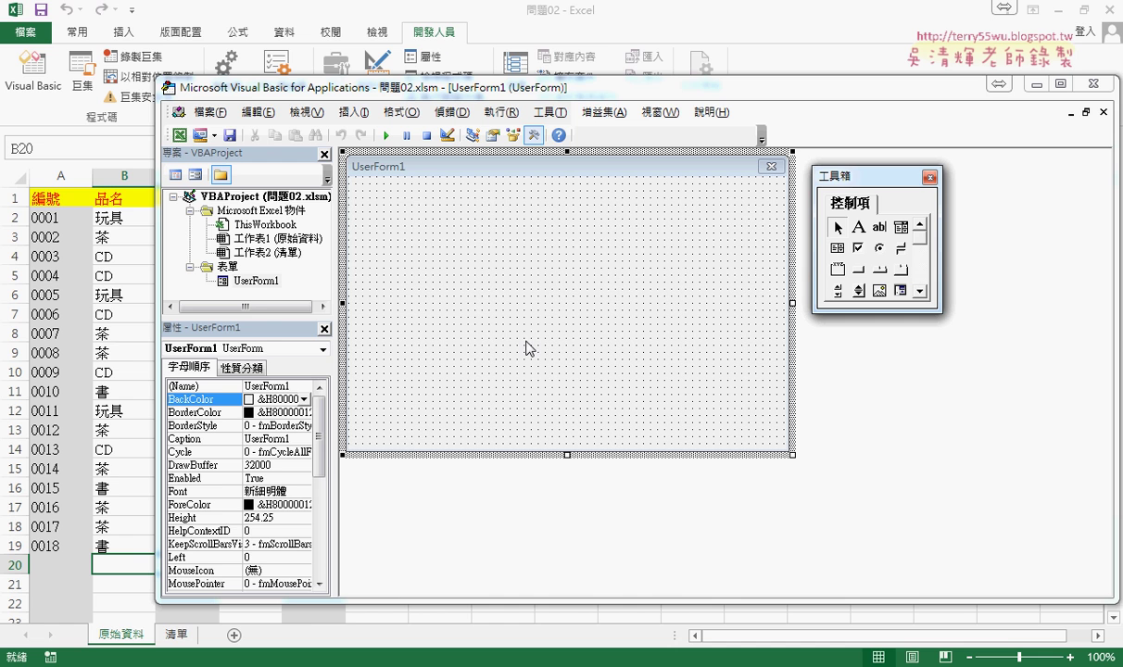
key(alt+Tab)
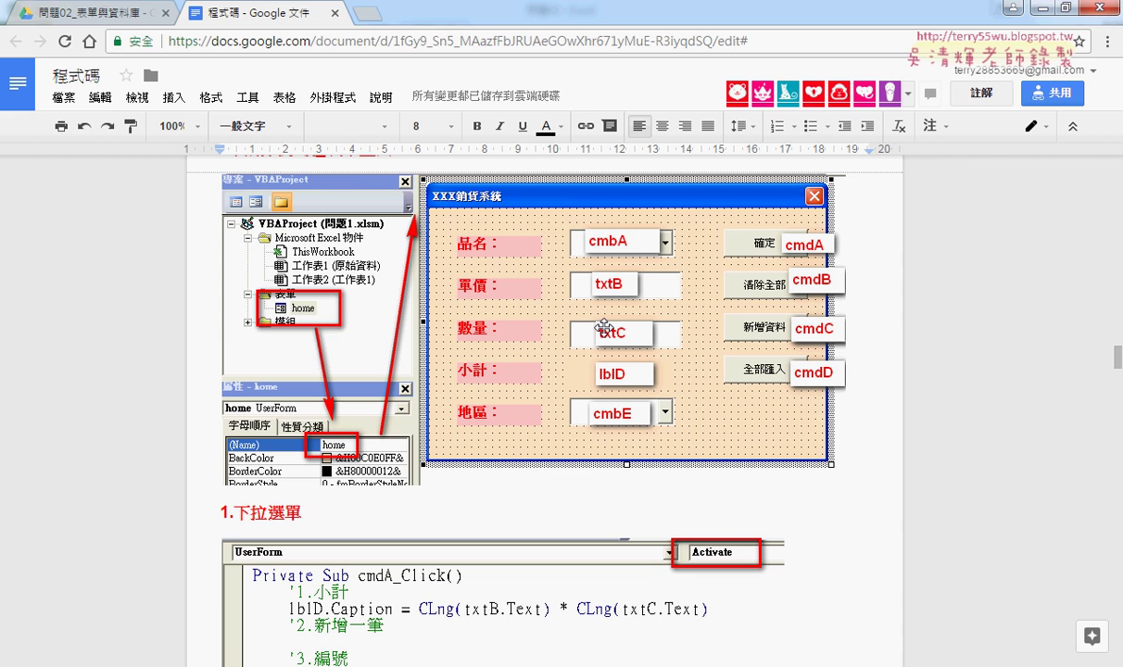
- Switch back to the VBA editor showing the home form captioned XXX銷售系統
key(alt+Tab)
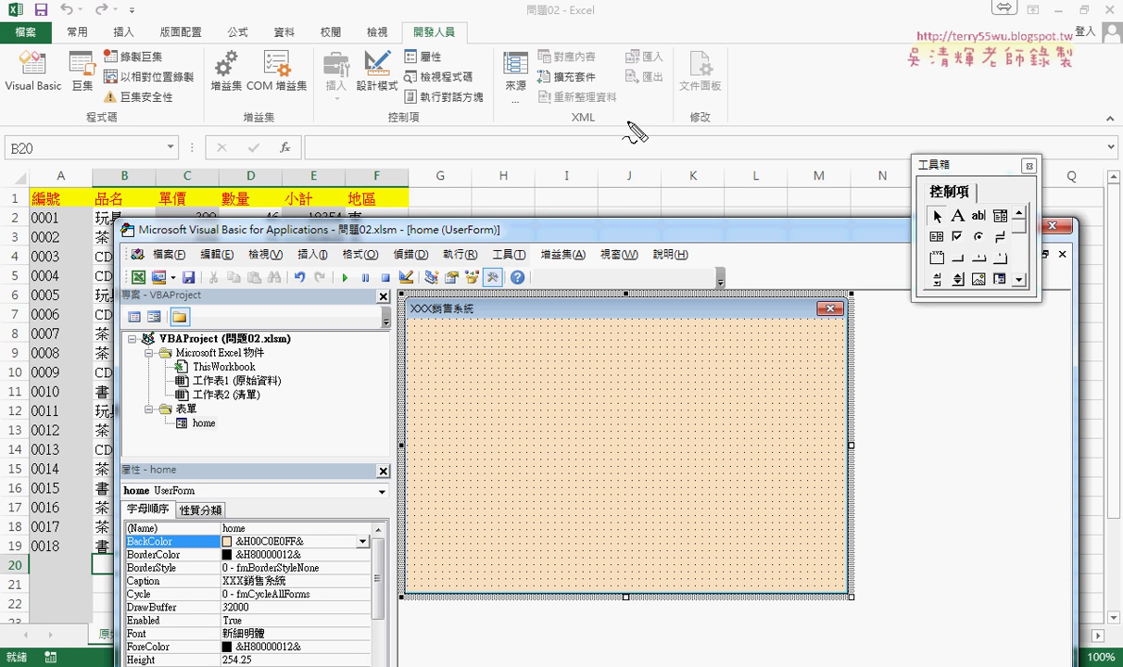
- Write and underline an MVC note with the pen, clear it, and hide the editor with Alt+F11
mouse_move(753, 103)
mouse_down()
mouse_move(803, 107)
mouse_move(834, 75)
mouse_move(885, 109)
mouse_up()
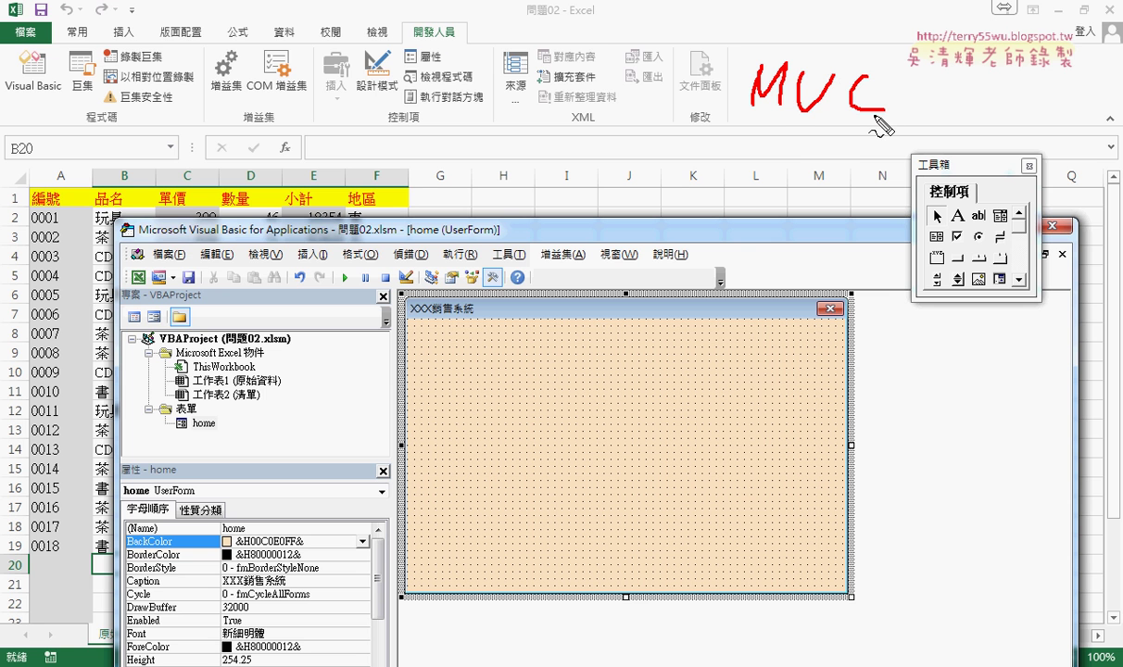
drag(747, 121, 885, 116)
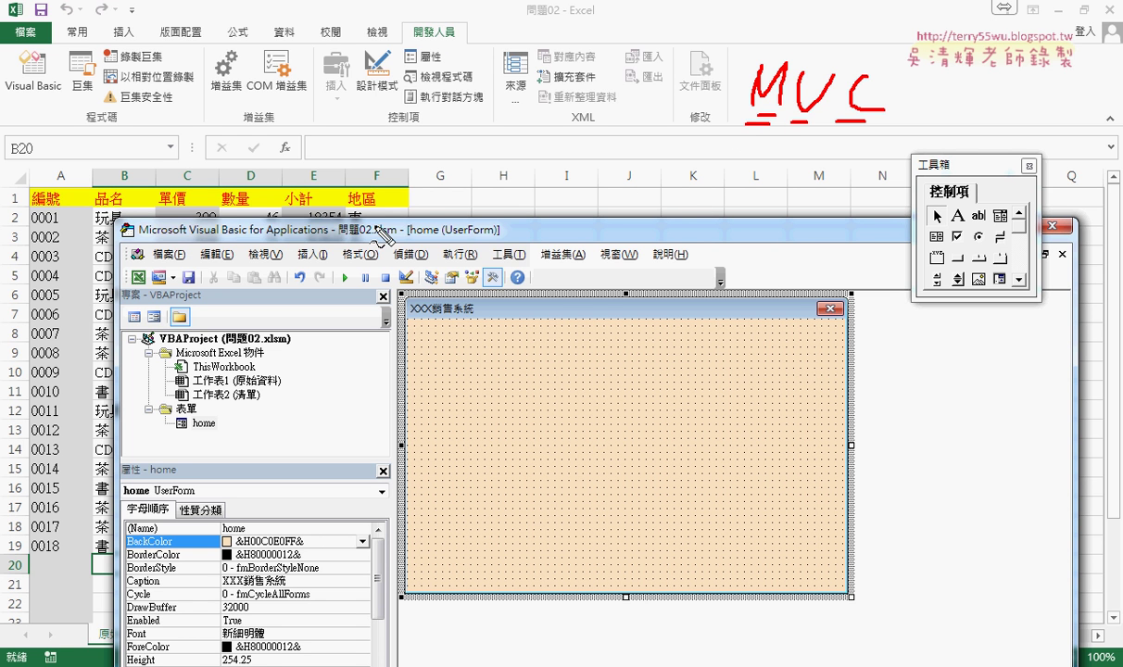
mouse_move(355, 209)
mouse_down()
mouse_move(286, 210)
mouse_move(382, 216)
mouse_up()
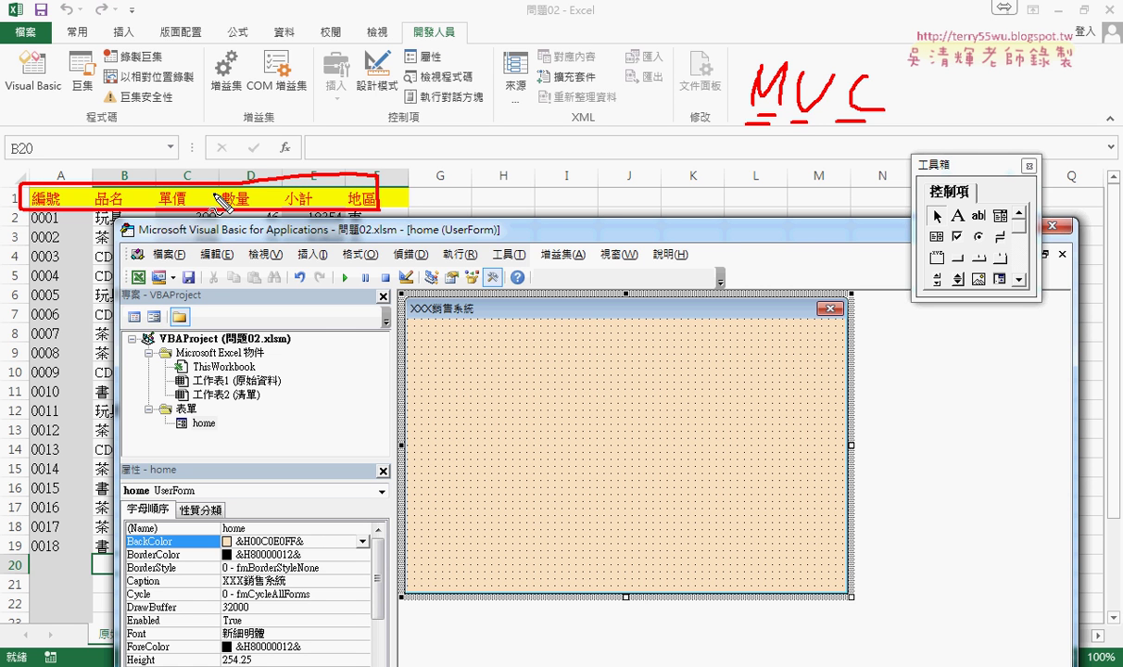
drag(790, 129, 805, 130)
drag(841, 126, 864, 125)
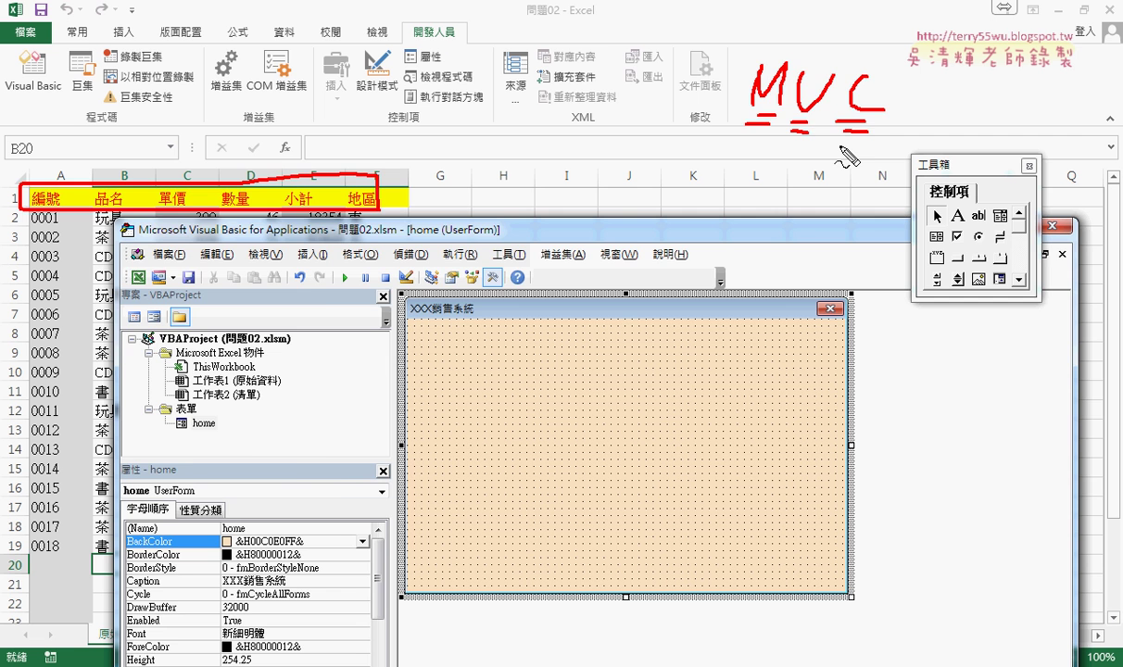
key(Escape)
key(alt+F11)
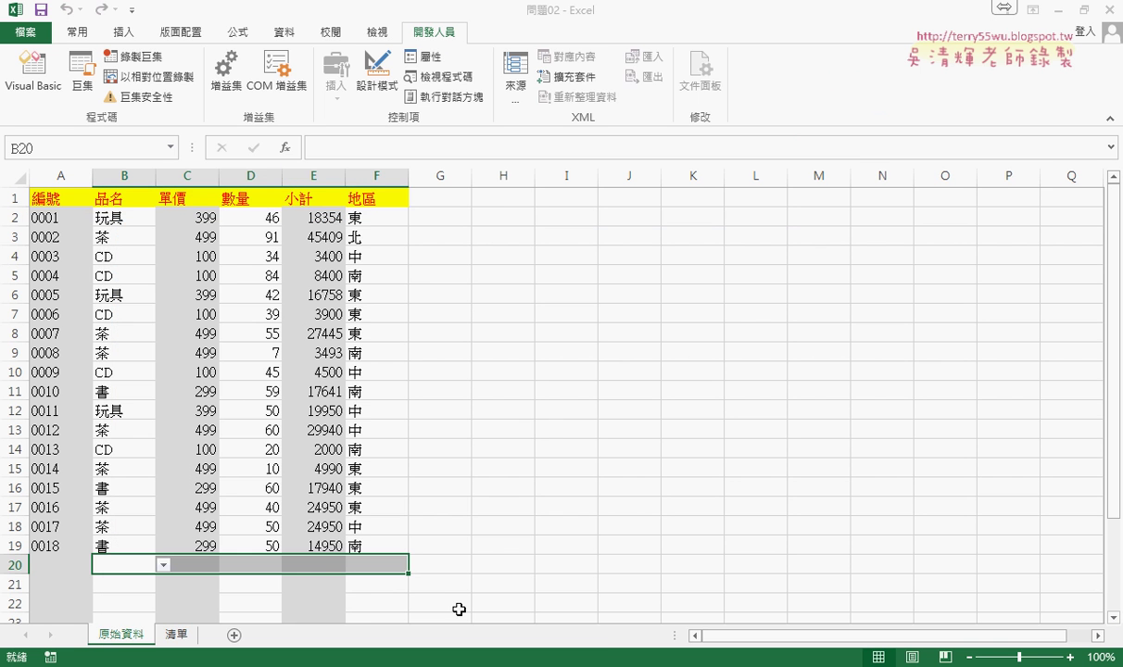
- Restore the VBA editor, reposition its window and narrow the side panes so the whole form shows
mouse_move(419, 658)
click(466, 567)
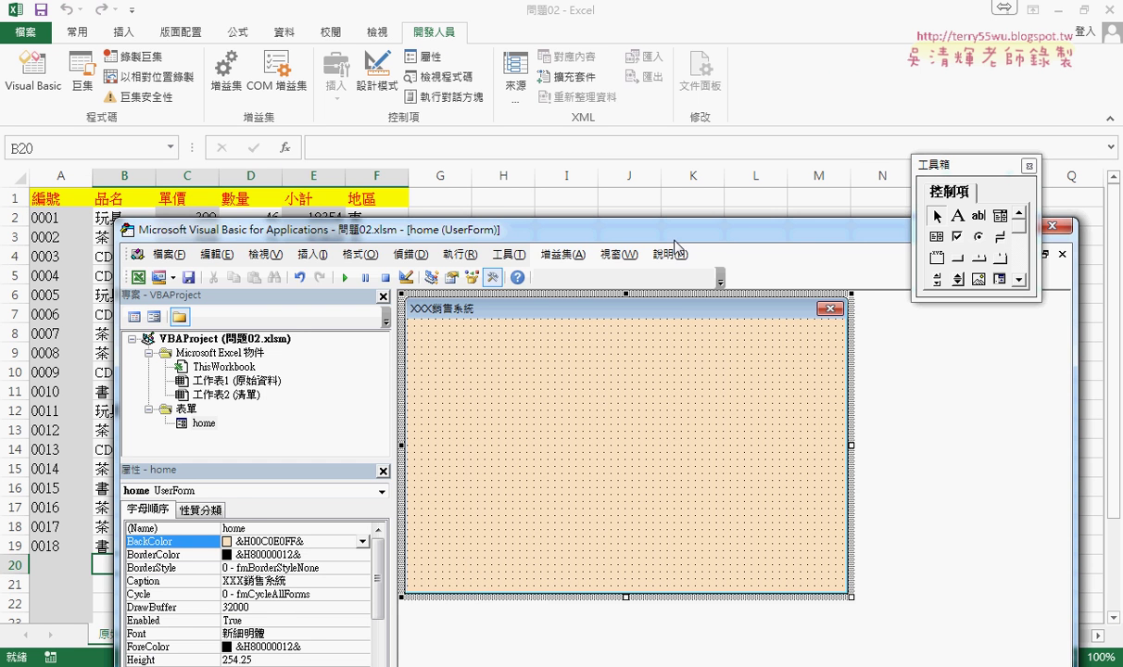
drag(695, 231, 720, 88)
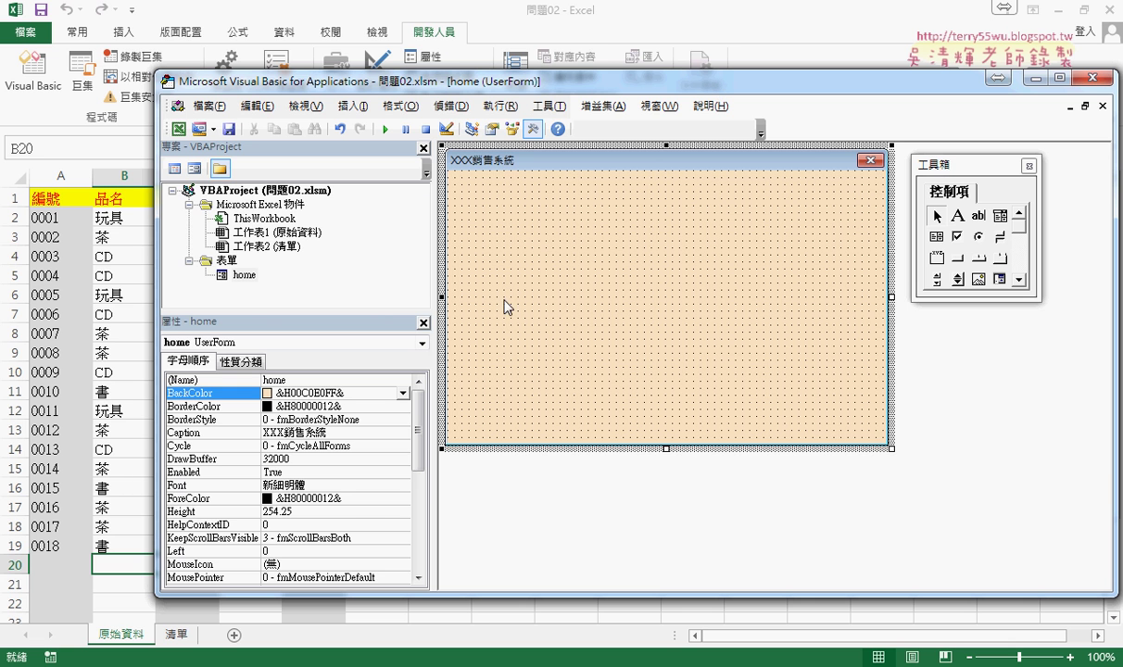
drag(432, 346, 383, 345)
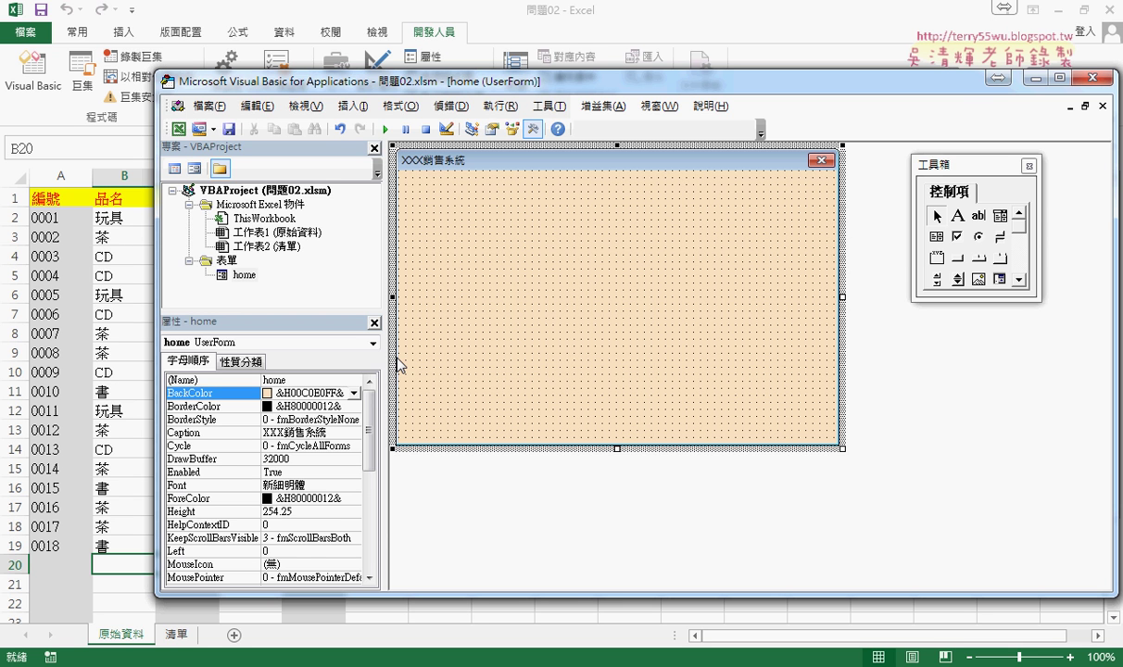
drag(293, 89, 263, 234)
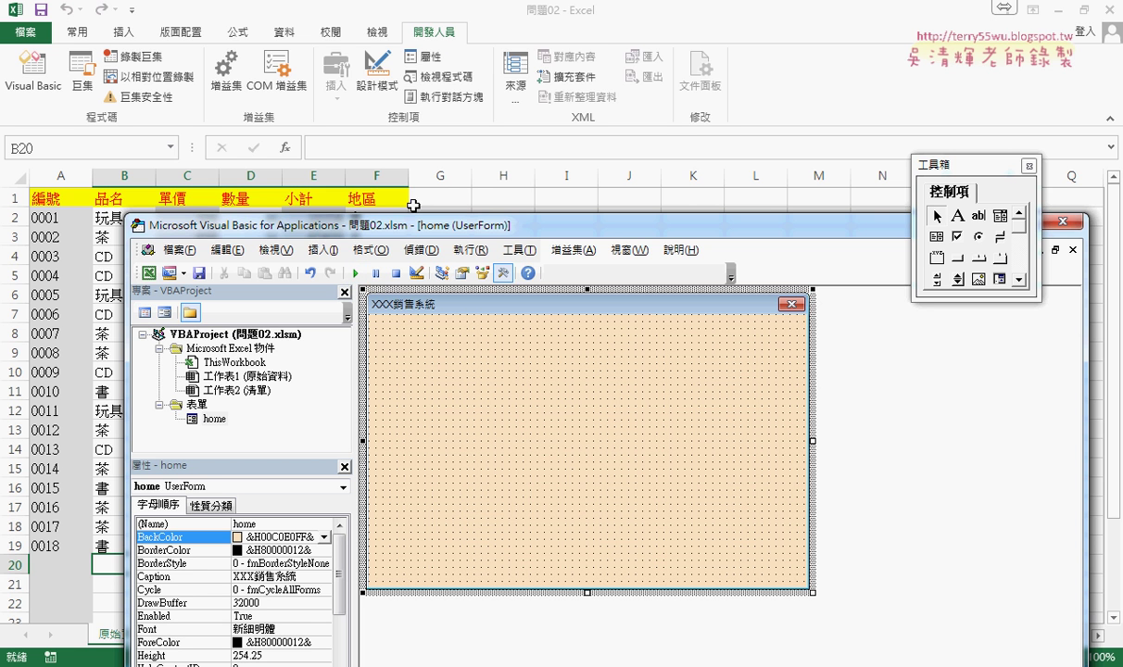
drag(402, 223, 434, 72)
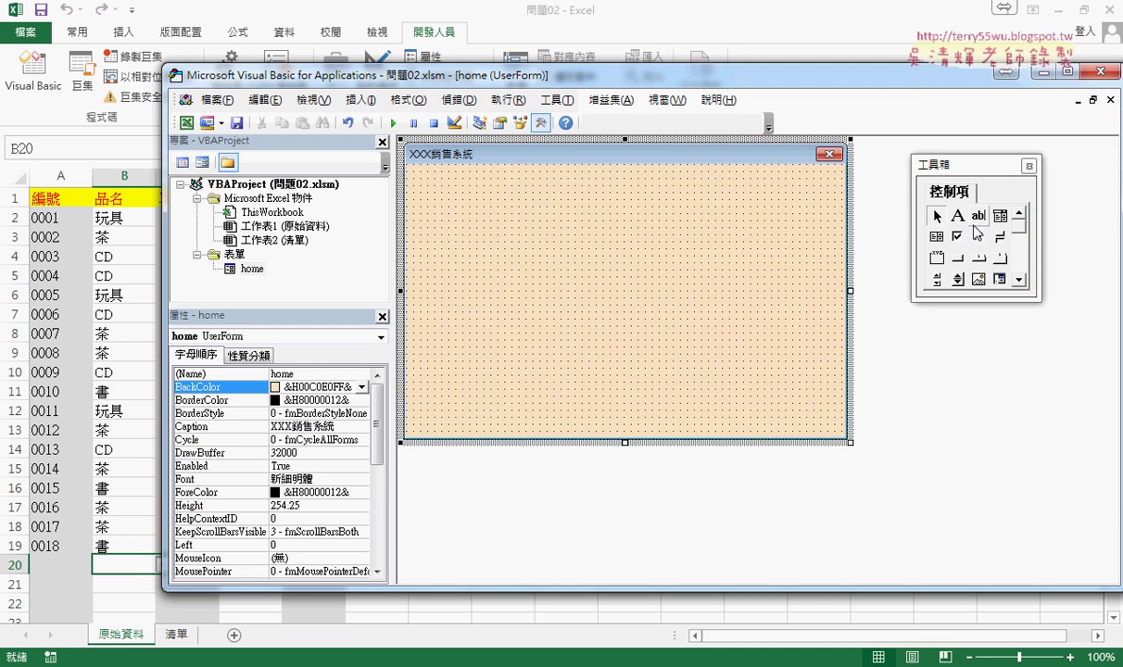
- Draw Label1 near the home form's top-left corner, then reselect the form itself
click(958, 216)
drag(428, 192, 519, 230)
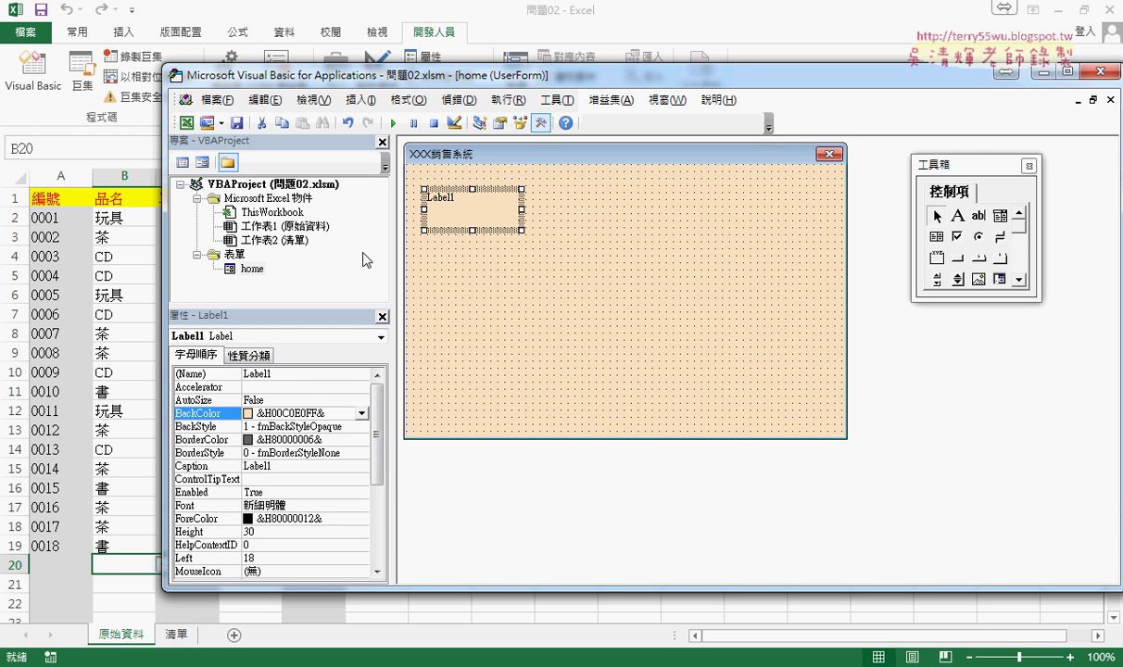
right_click(259, 239)
mouse_move(400, 311)
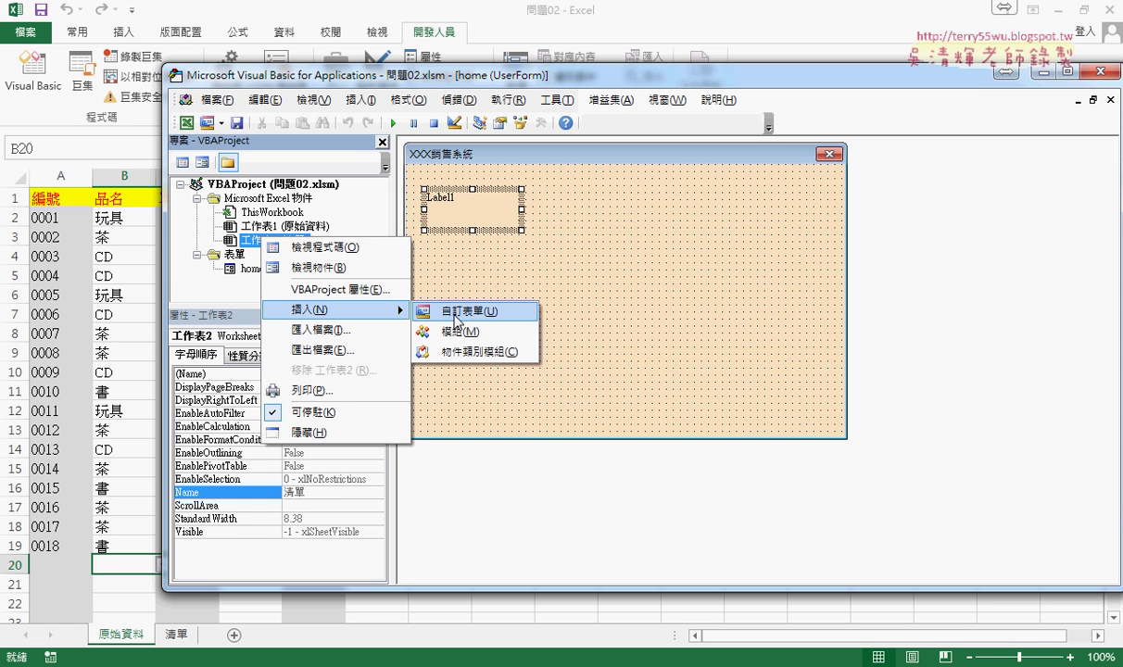
click(250, 269)
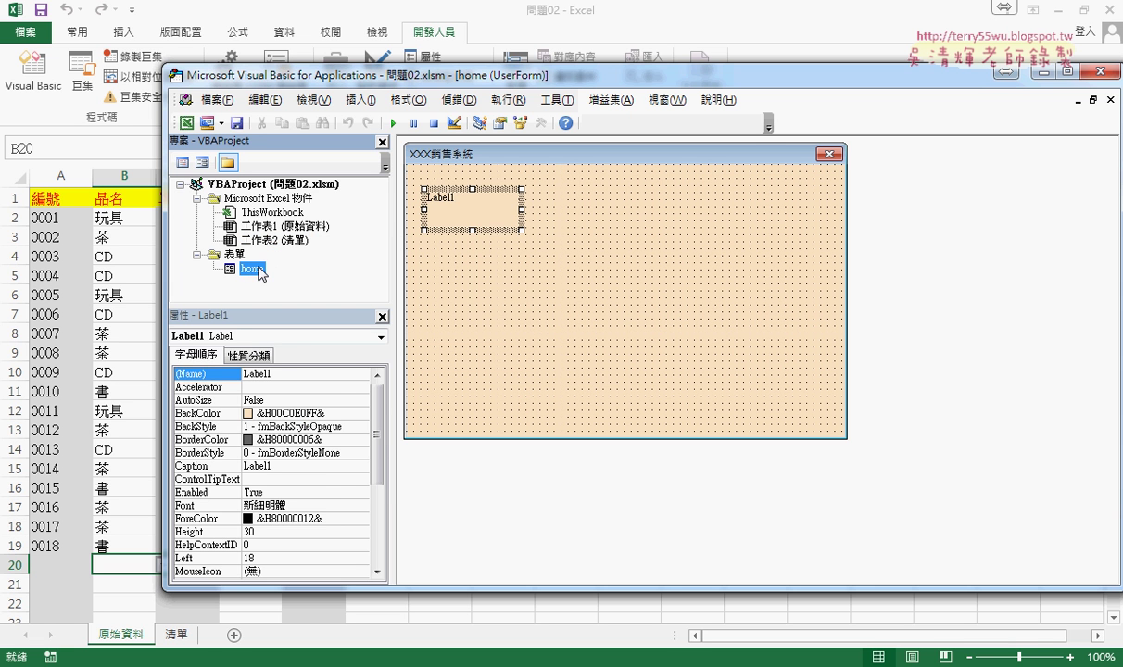
click(620, 207)
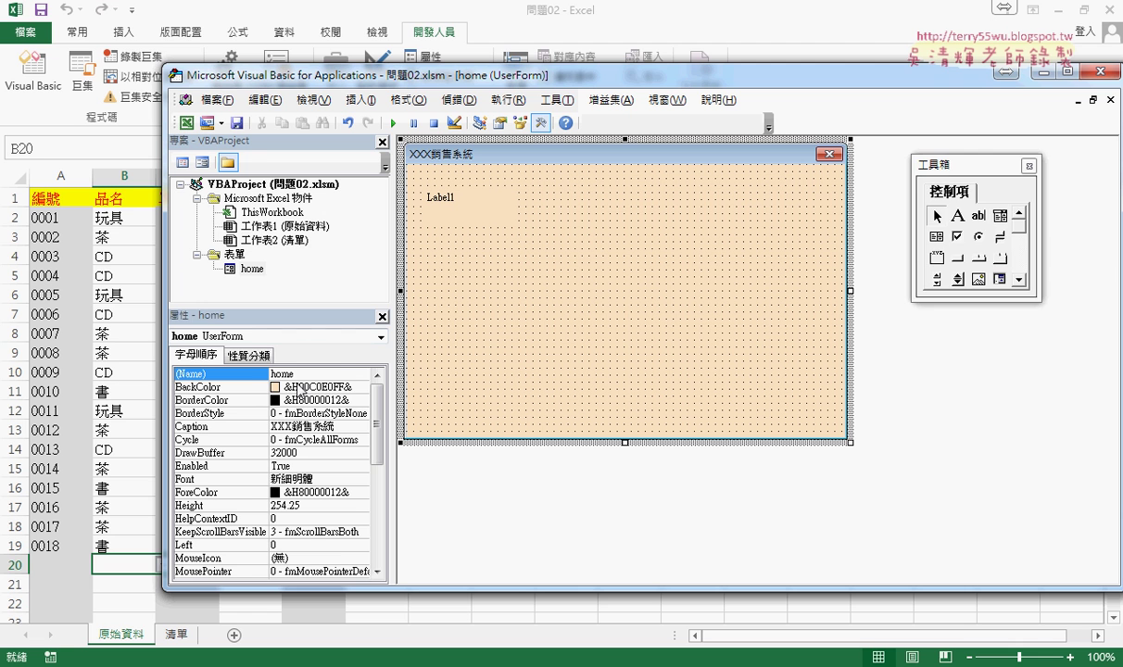
click(336, 373)
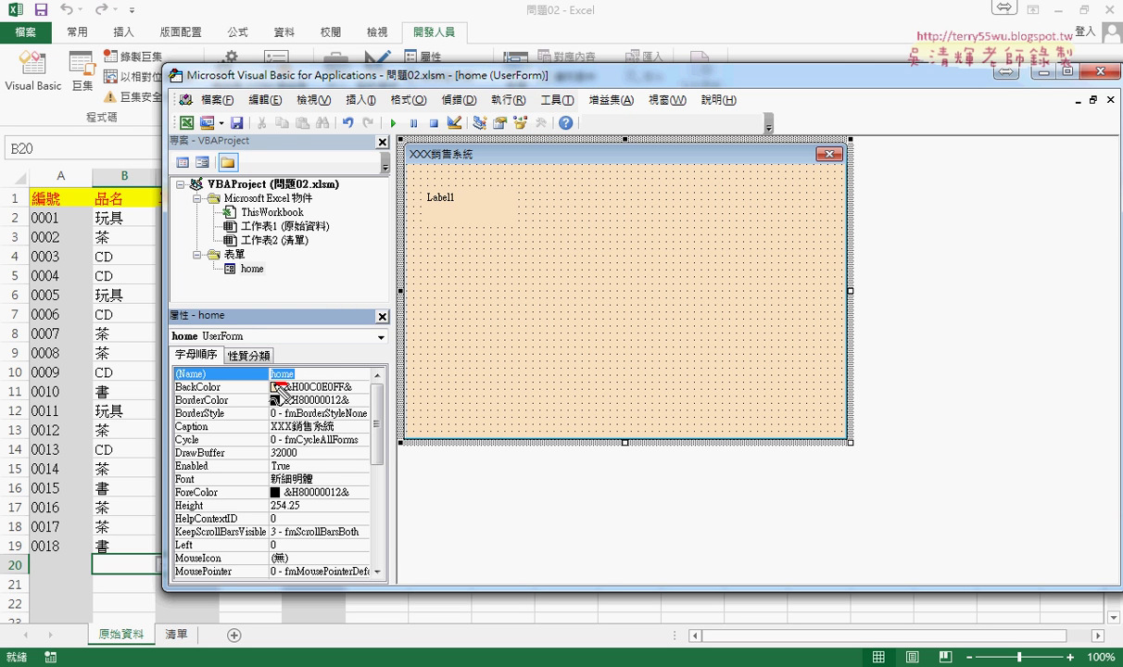
drag(301, 364, 293, 381)
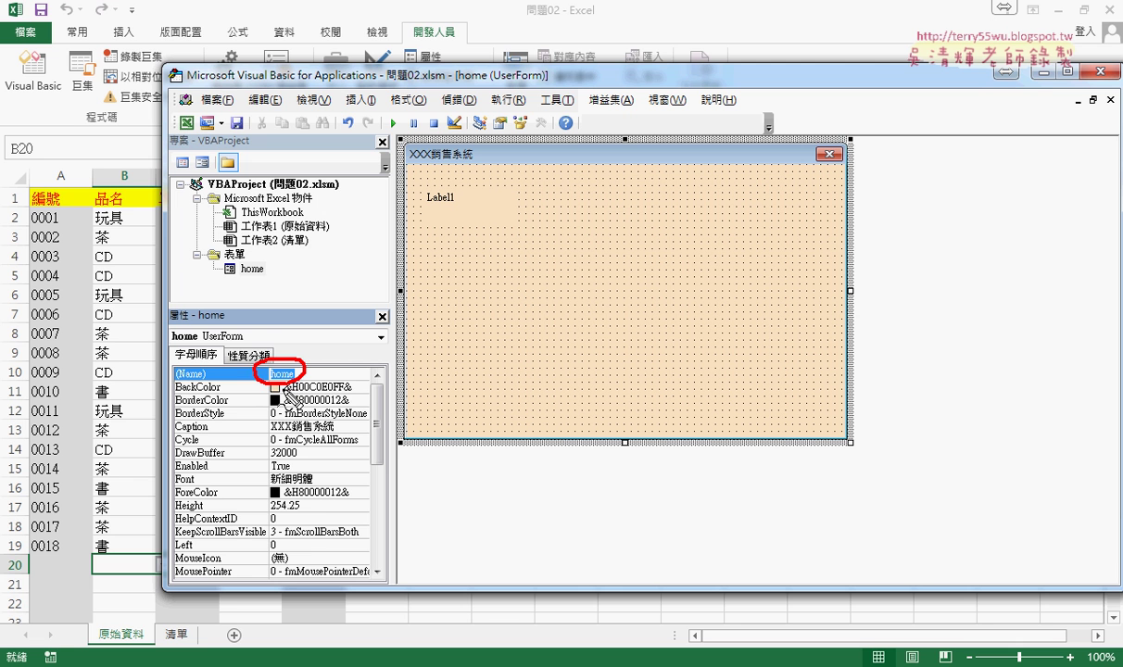
key(Escape)
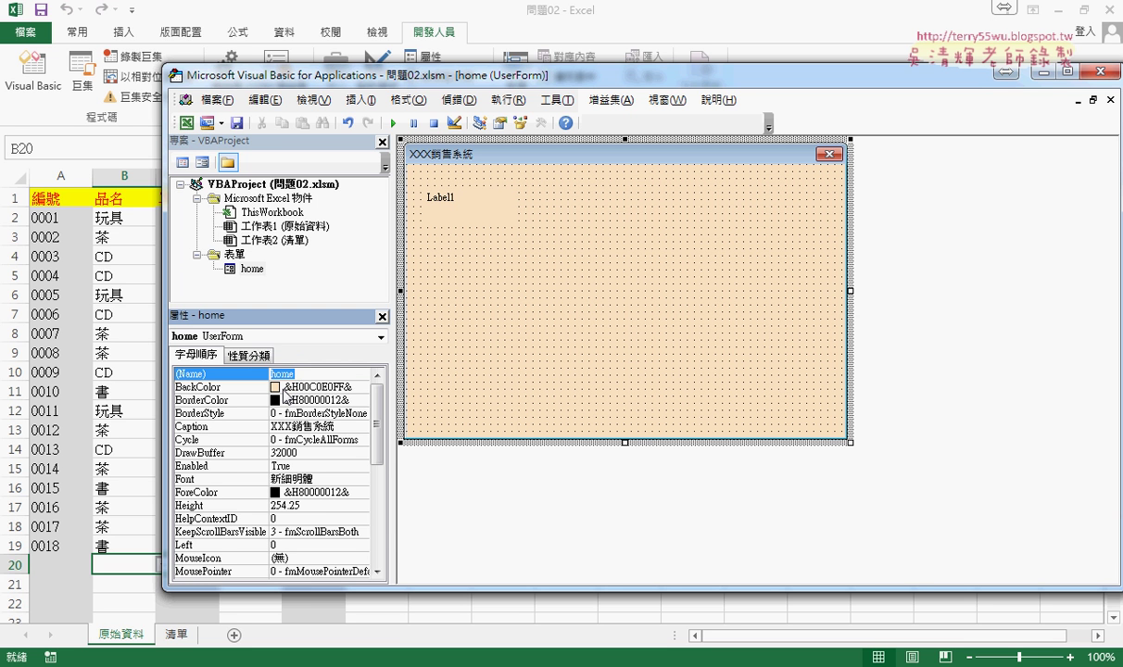
click(550, 310)
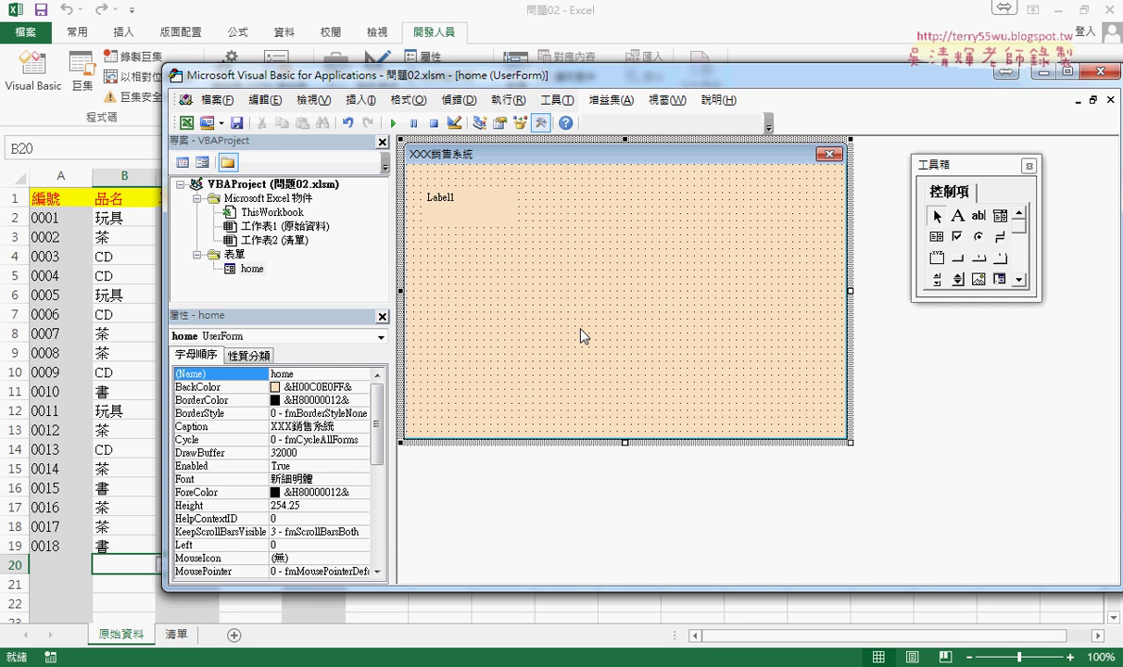
click(261, 426)
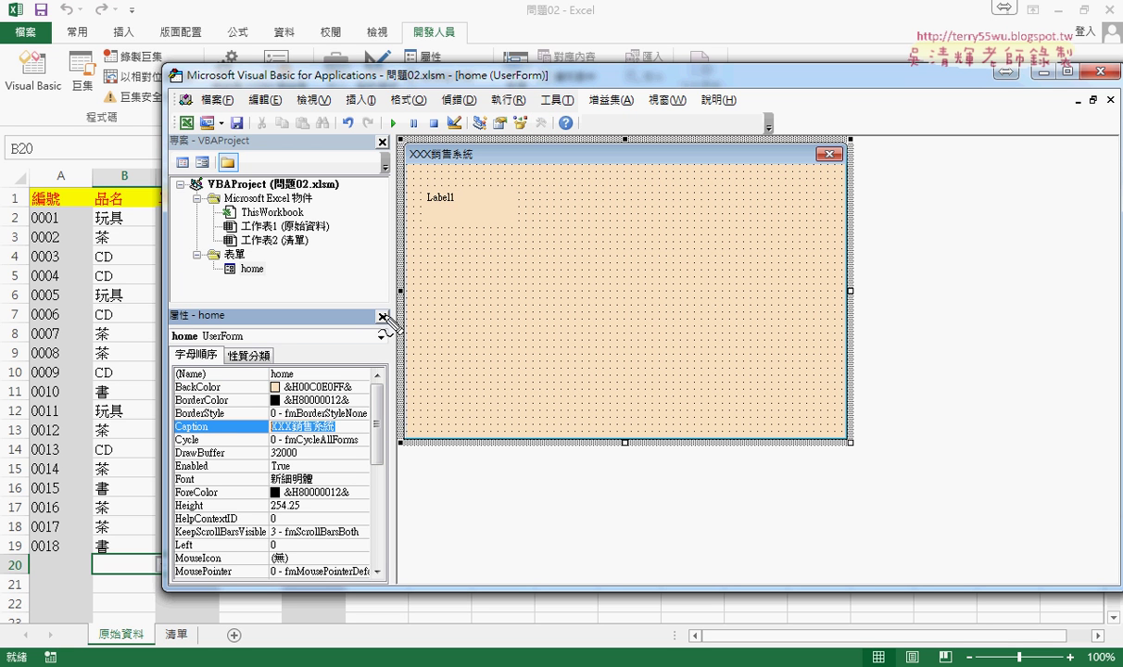
mouse_move(465, 165)
mouse_down()
mouse_move(414, 152)
mouse_move(464, 159)
mouse_up()
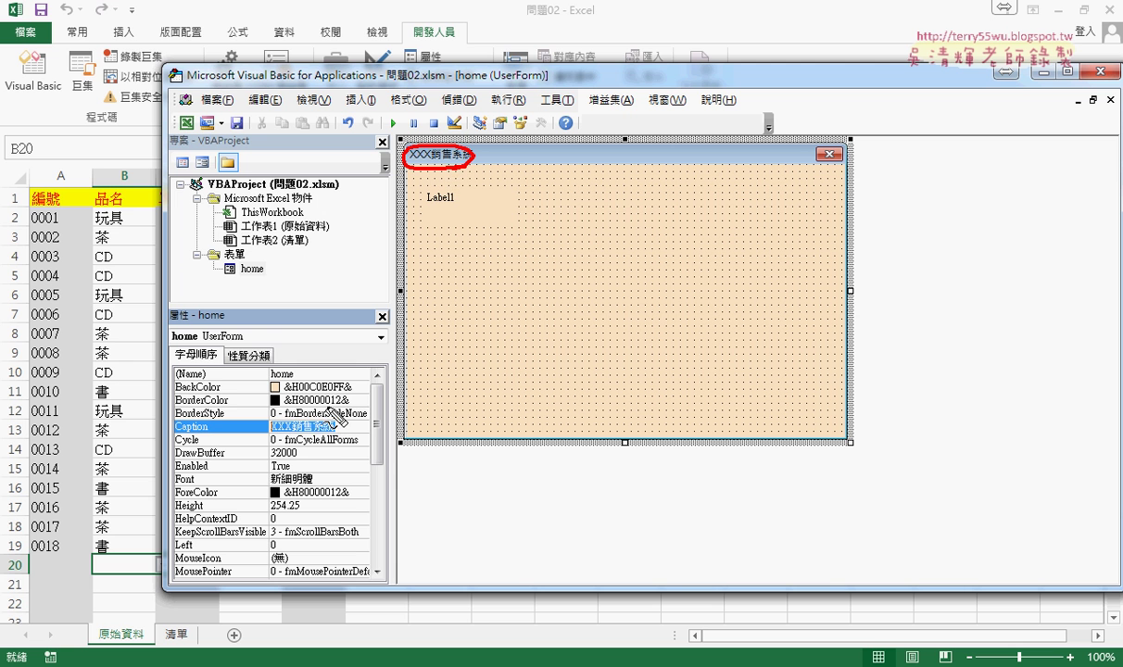
drag(320, 432, 278, 417)
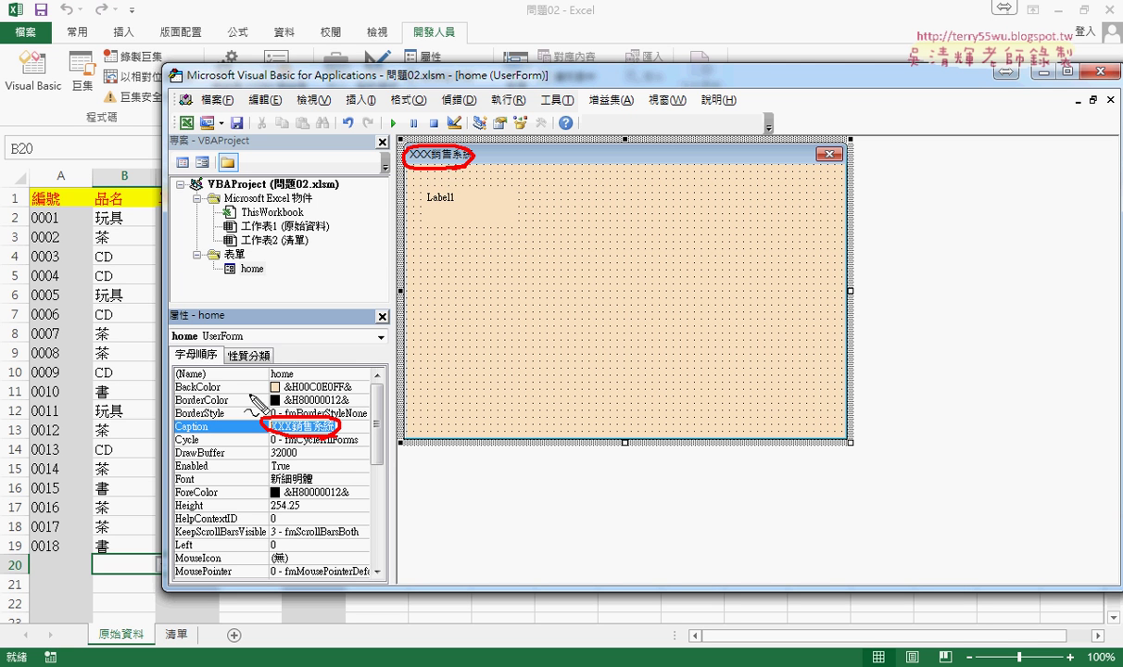
mouse_move(220, 389)
mouse_down()
mouse_move(290, 384)
mouse_move(270, 377)
mouse_up()
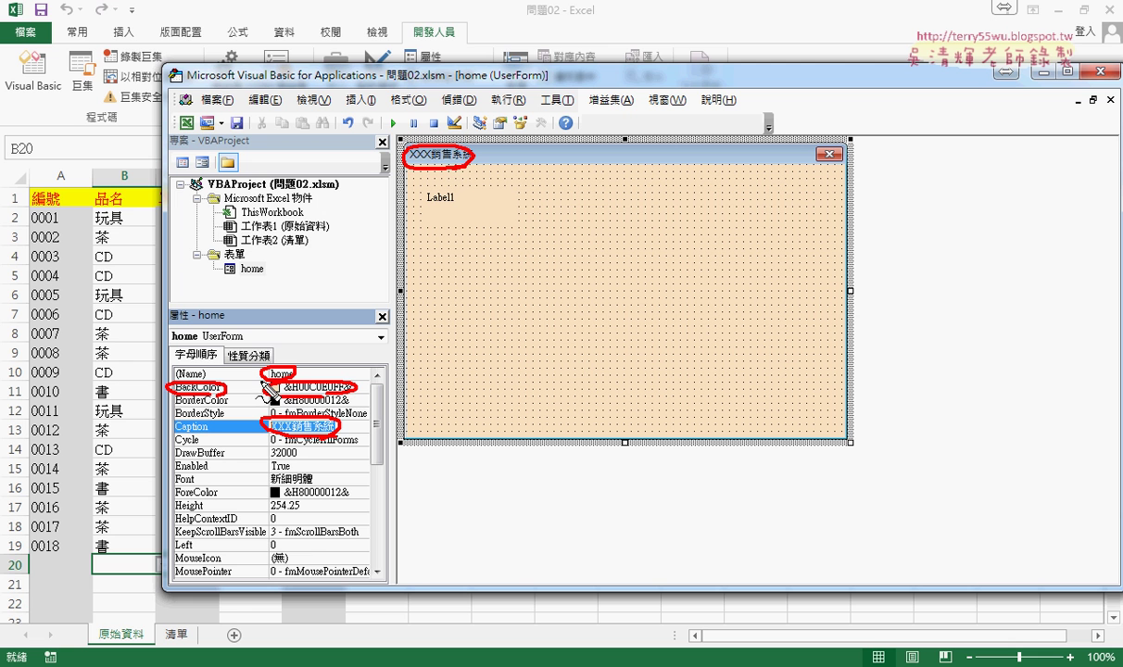
drag(209, 419, 204, 431)
key(Escape)
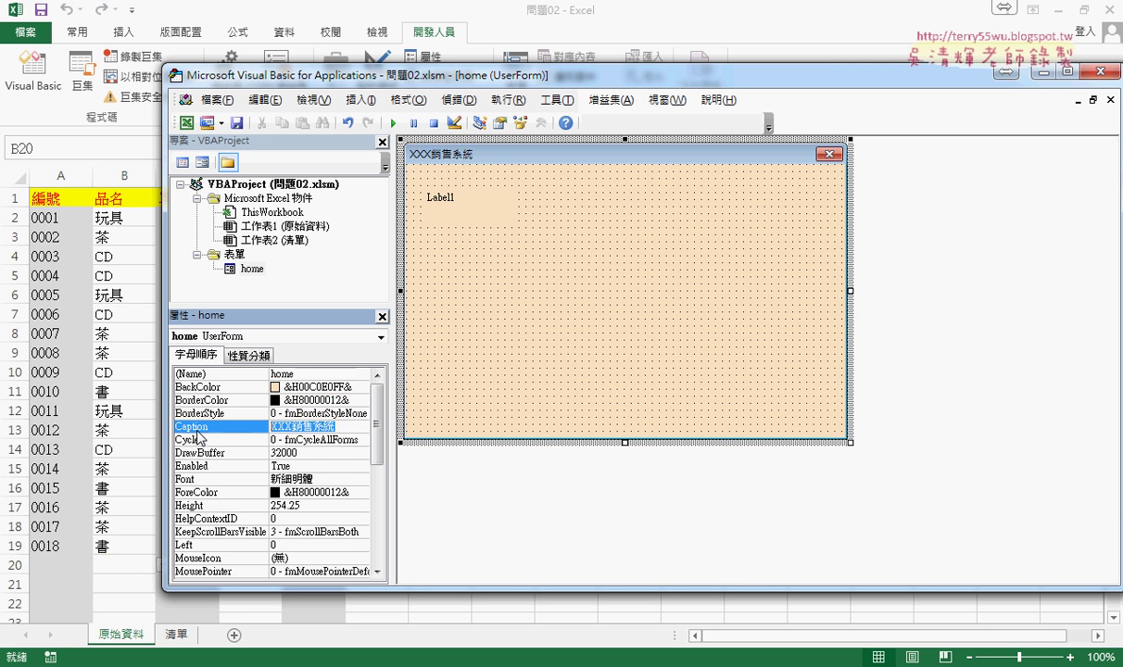
click(612, 311)
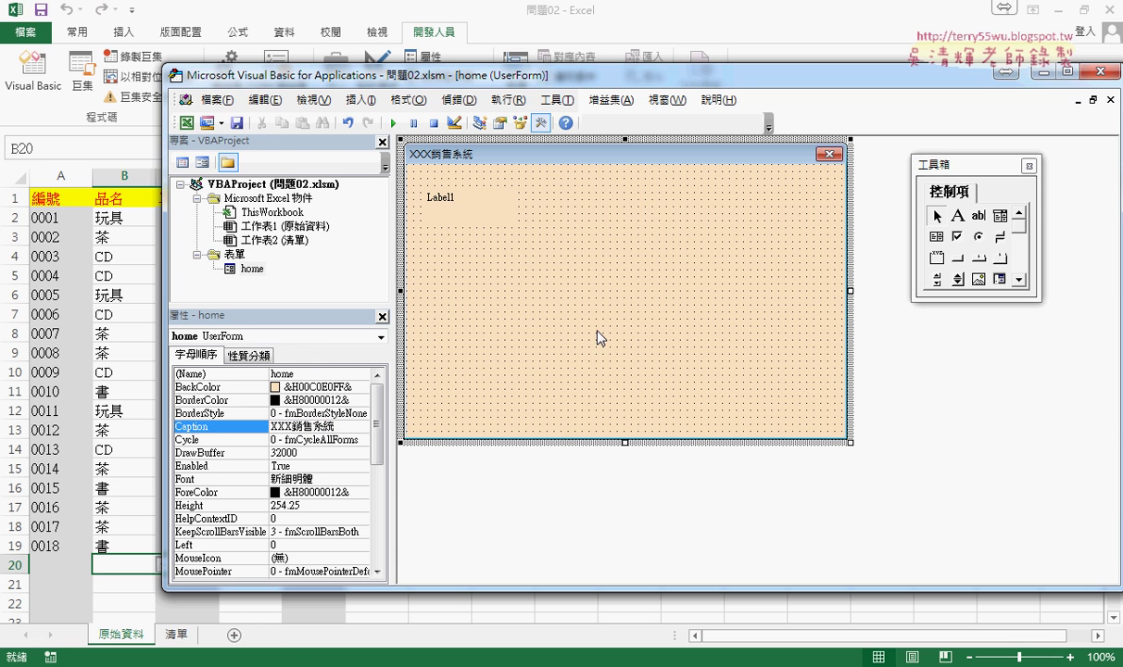
key(alt+Tab)
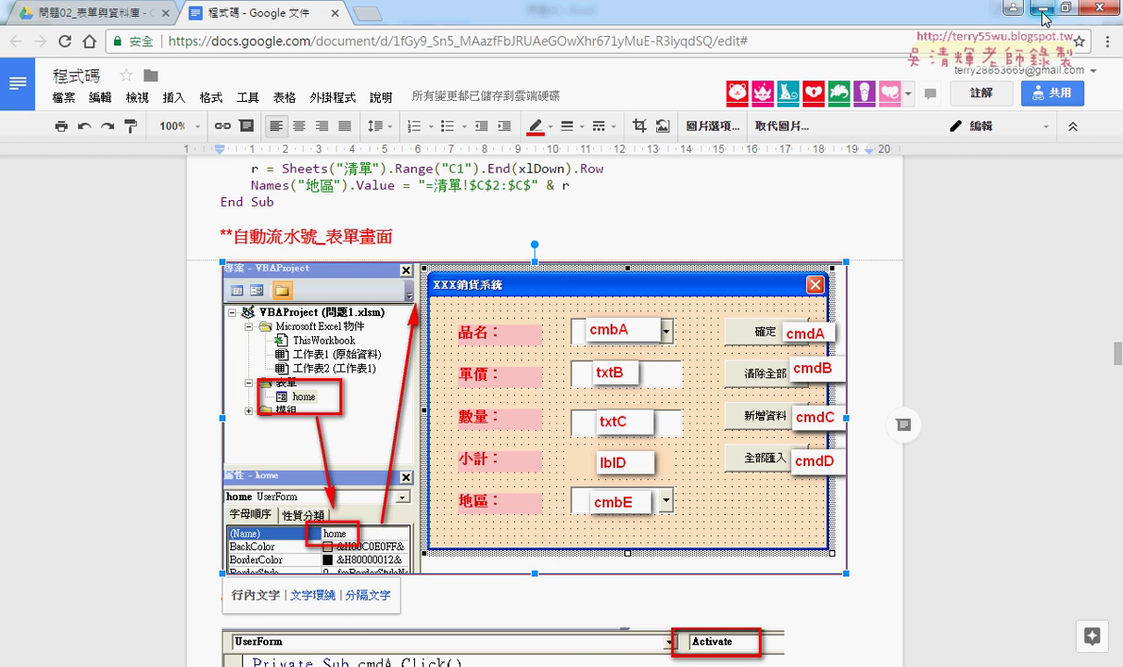
click(1043, 11)
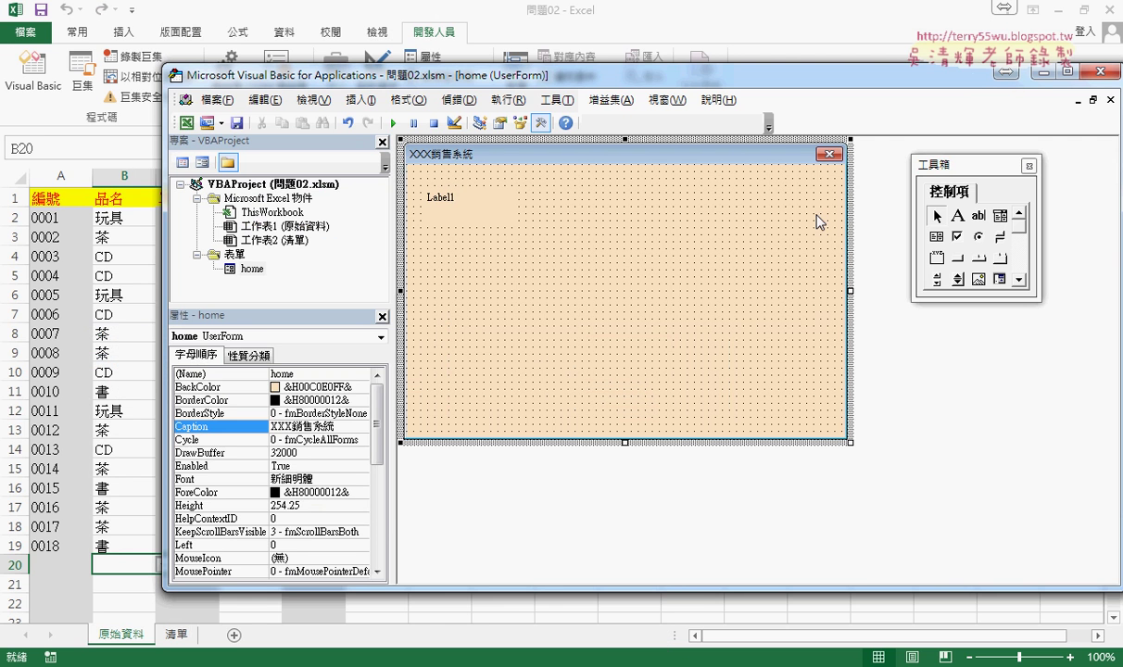
- Replace Label1 with a newly drawn label captioned 品名
click(444, 202)
key(Delete)
click(958, 215)
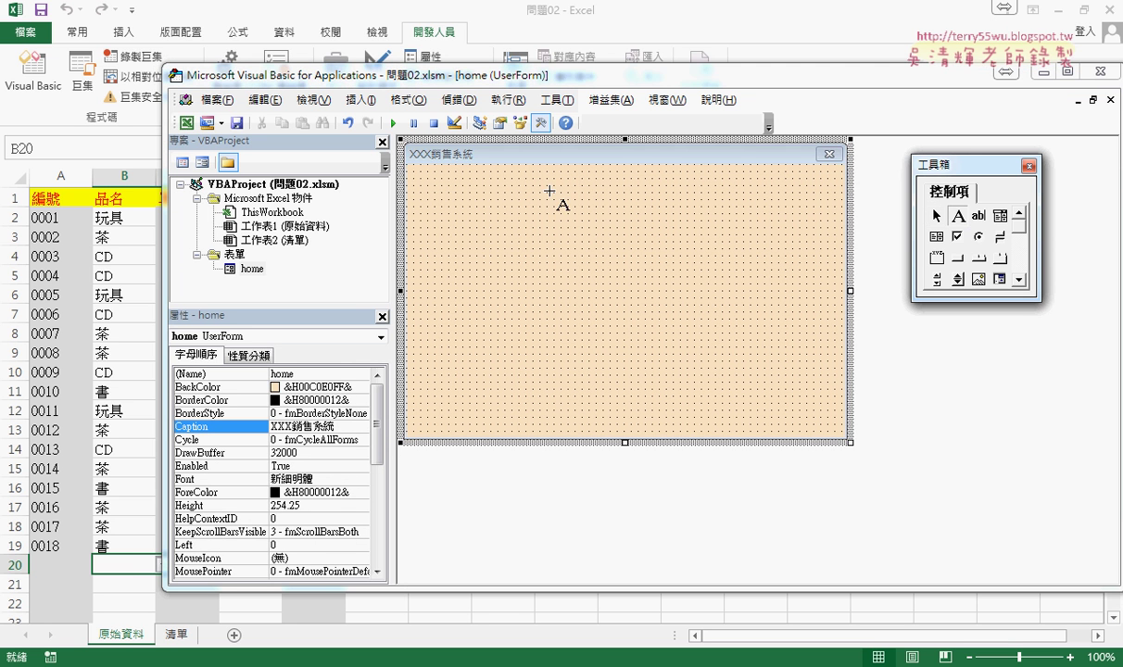
drag(437, 202, 592, 245)
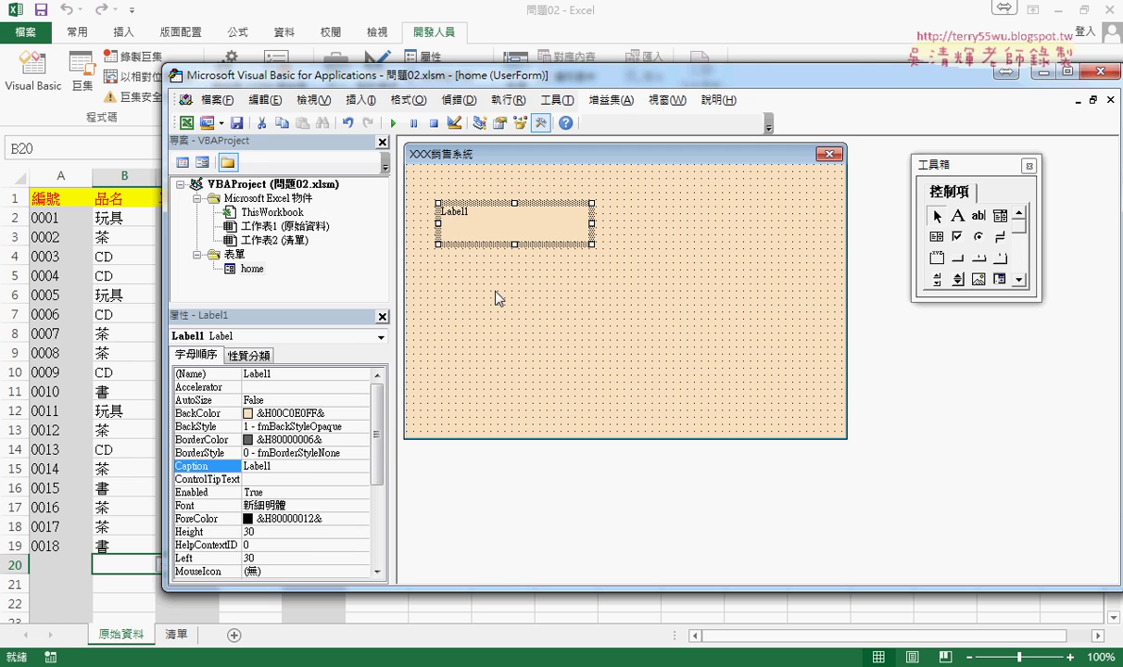
click(209, 467)
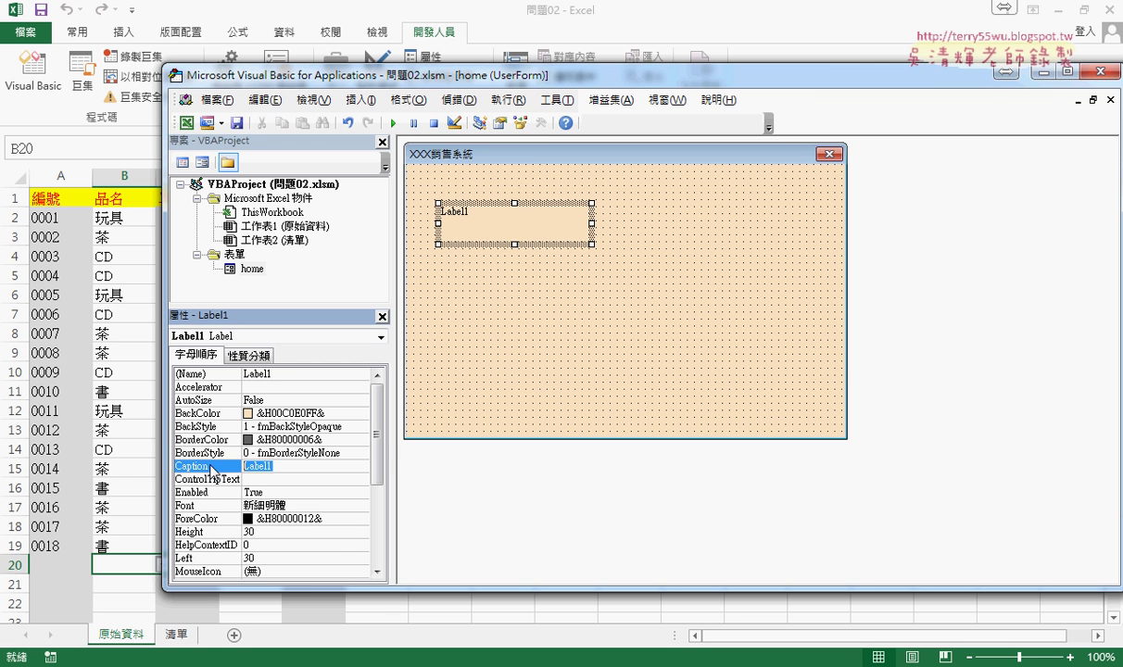
text(g)
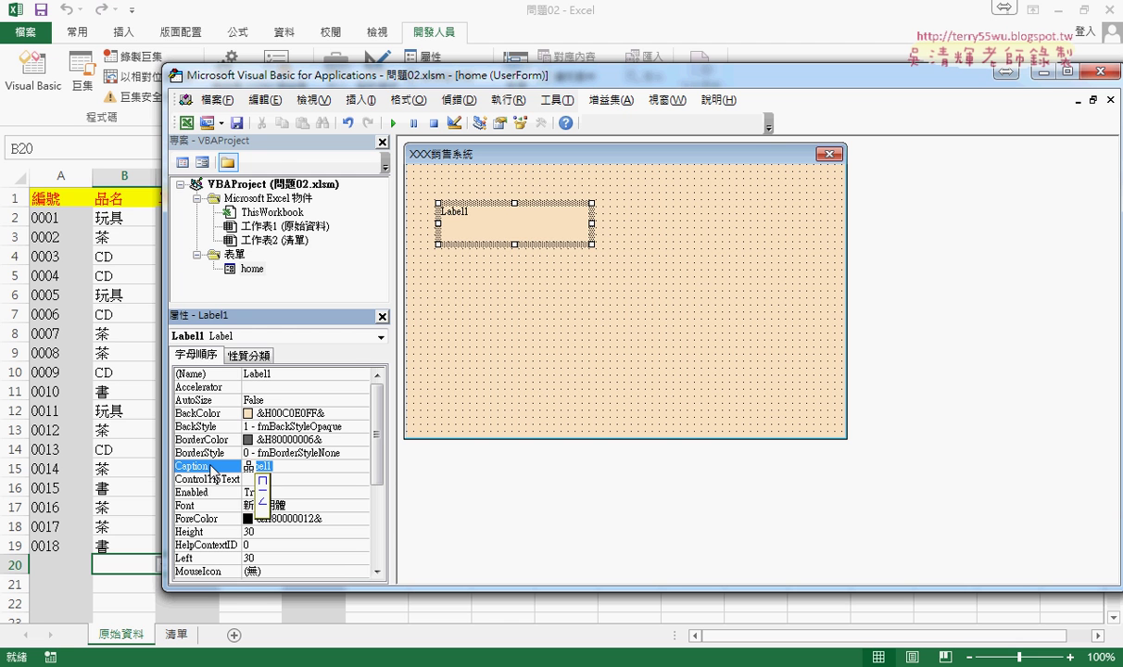
text(品名)
key(Return)
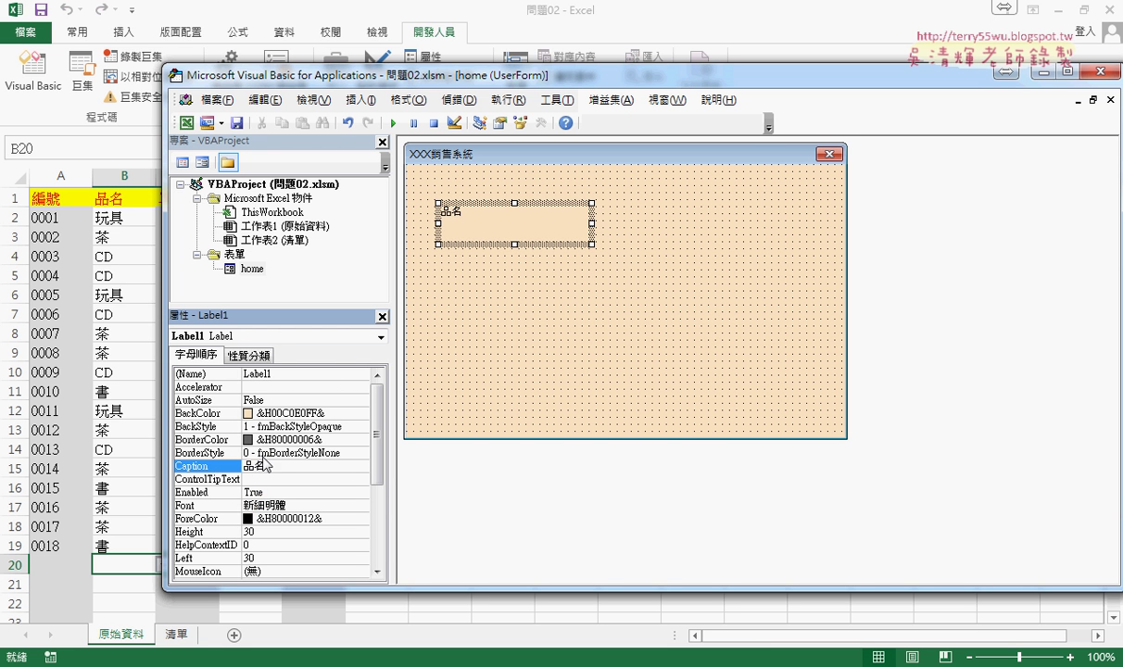
- Set the 品名 label's font to 18 point and shorten it to Height 24
click(196, 509)
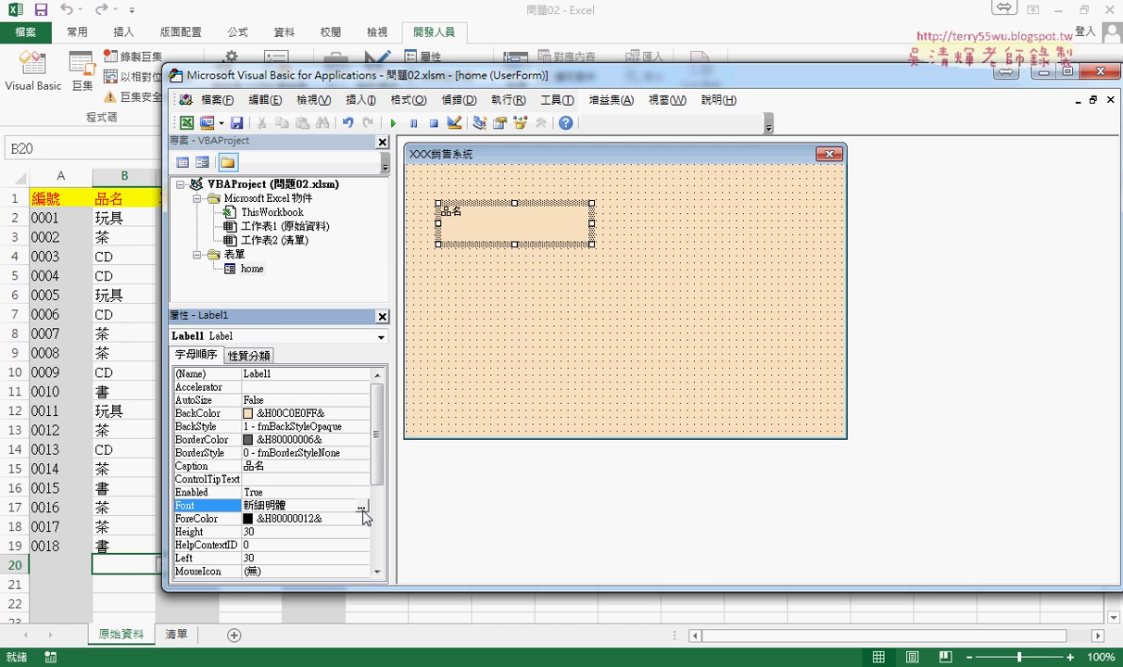
click(362, 507)
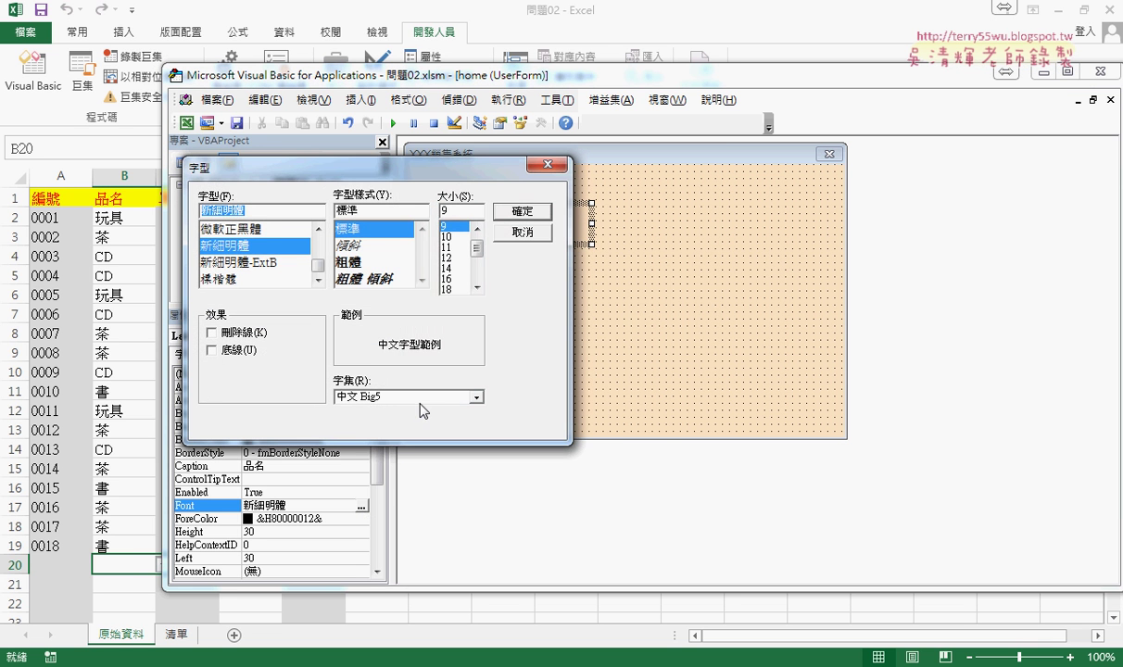
click(448, 289)
drag(471, 173, 719, 287)
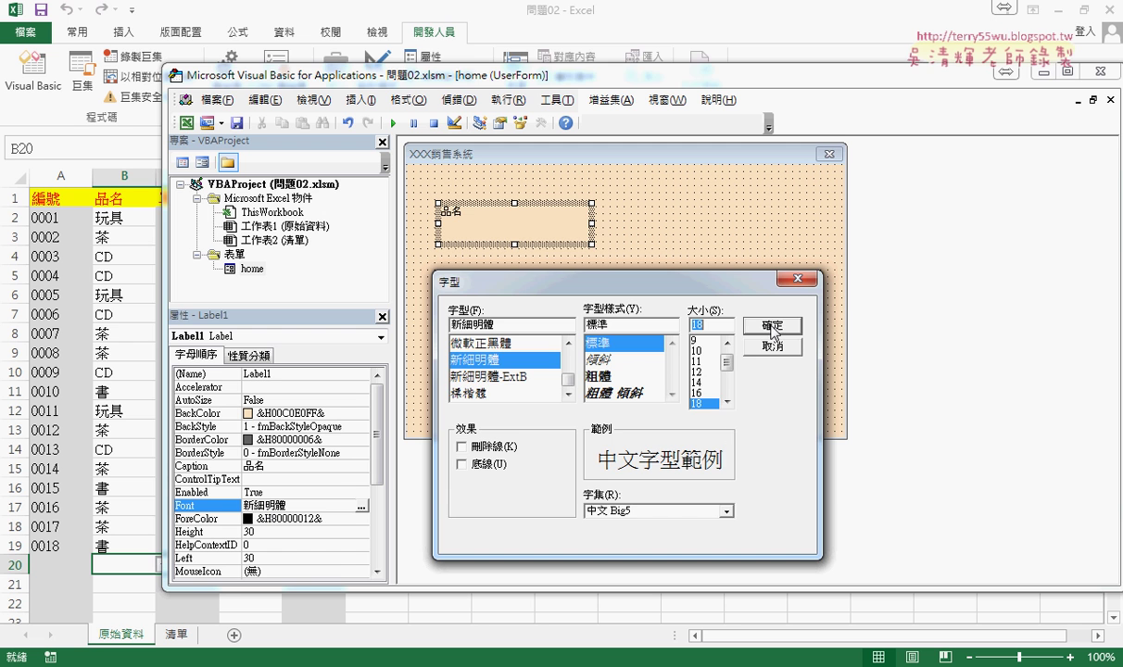
click(772, 327)
drag(514, 244, 515, 237)
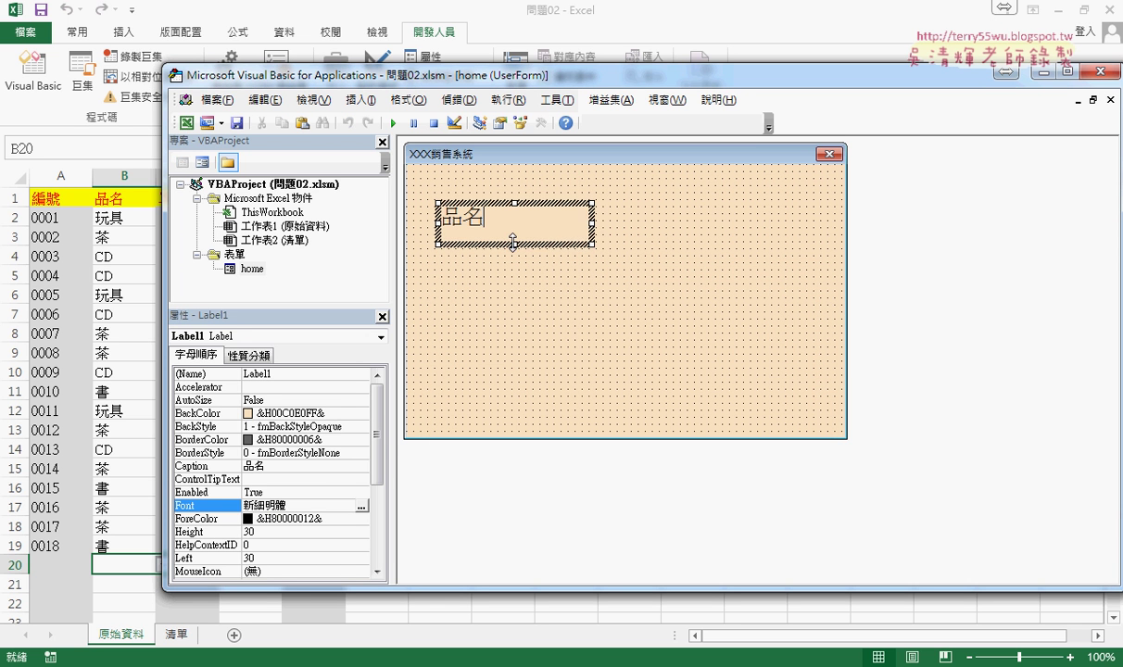
click(655, 266)
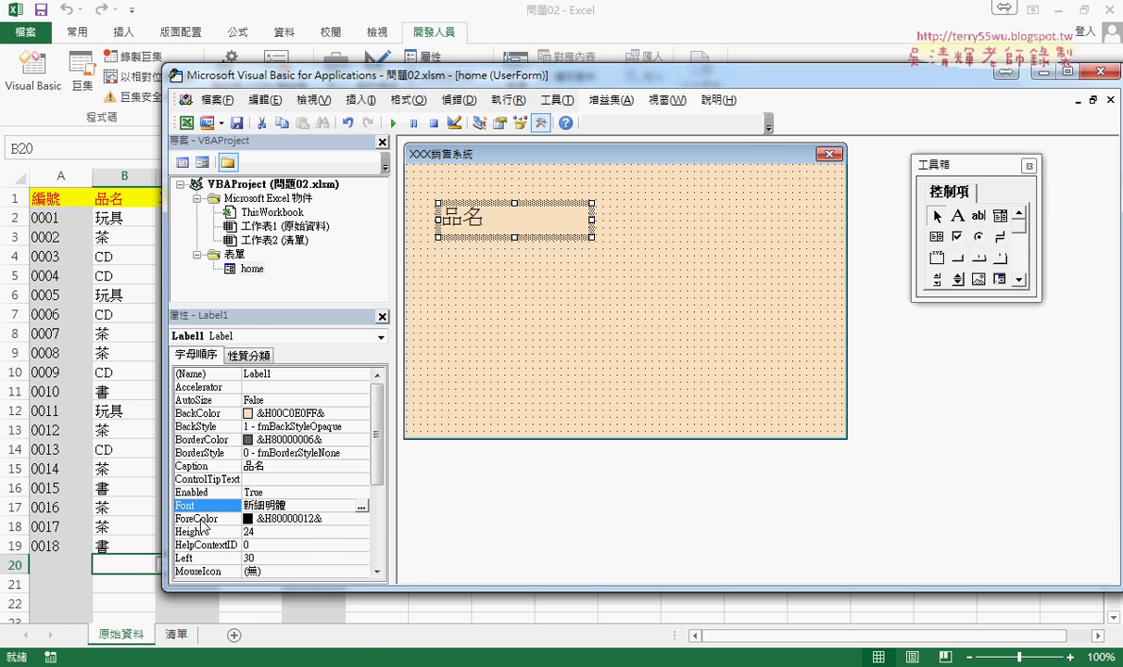
- Make the 品名 text red (&H000000FF&) and narrow the label to fit its text
click(195, 517)
click(361, 519)
click(246, 538)
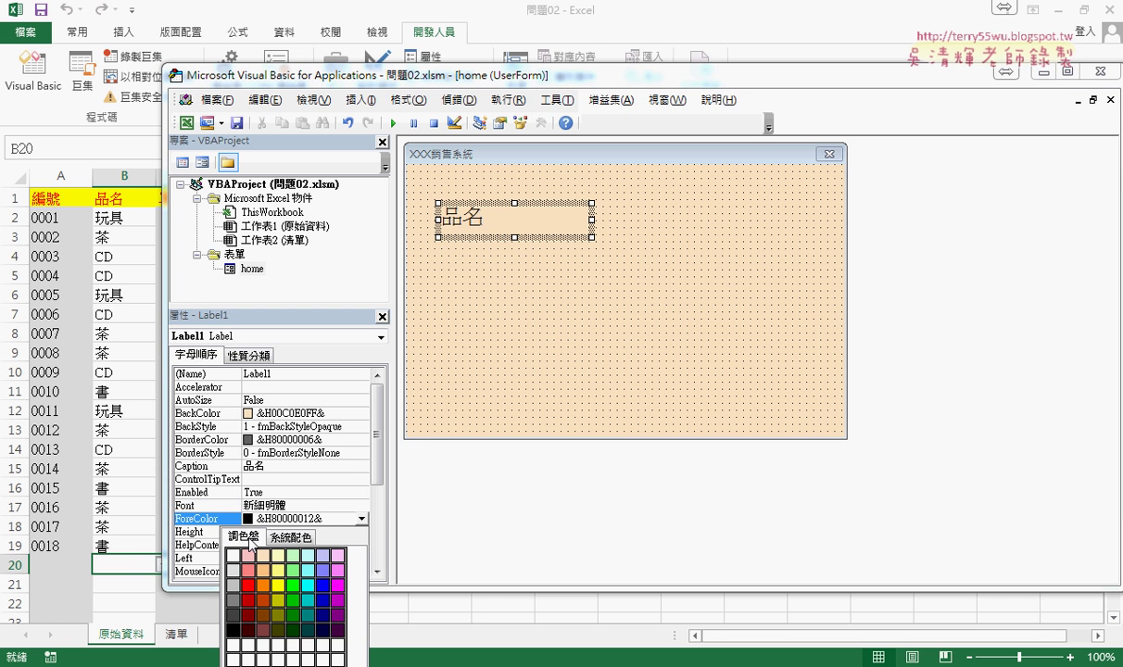
click(248, 586)
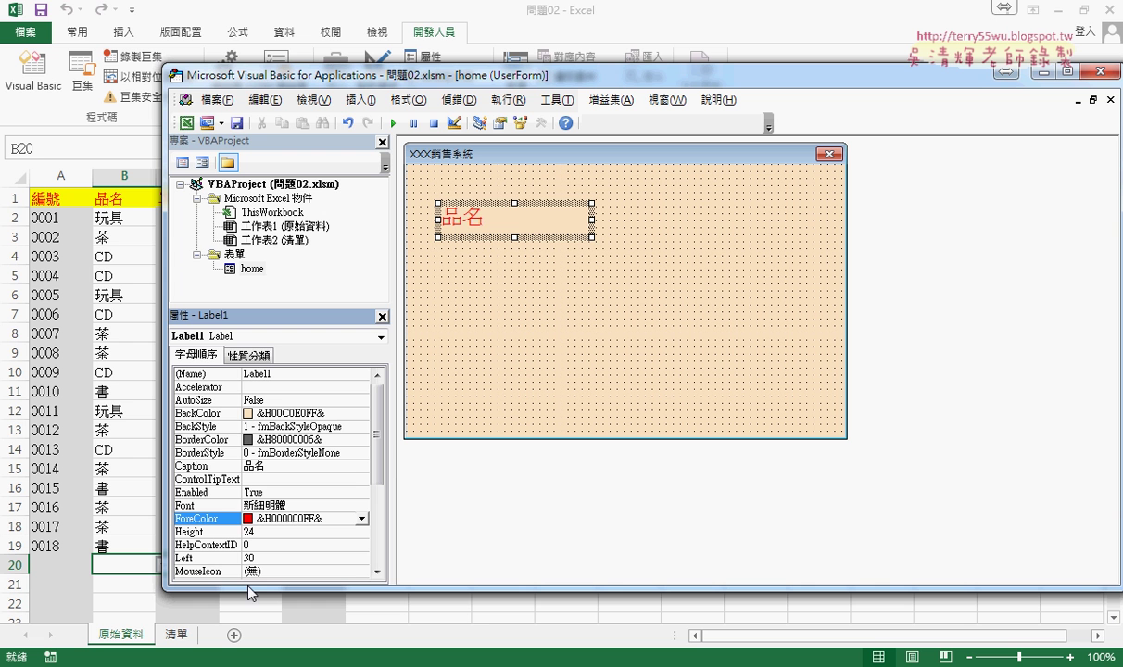
click(556, 220)
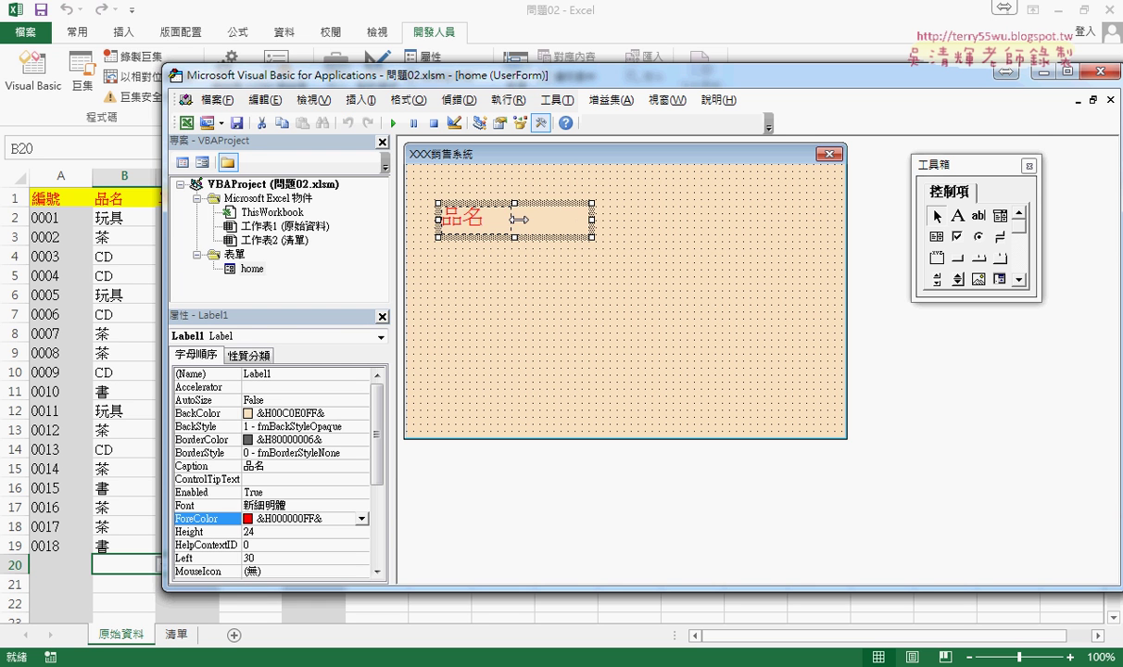
drag(517, 220, 522, 220)
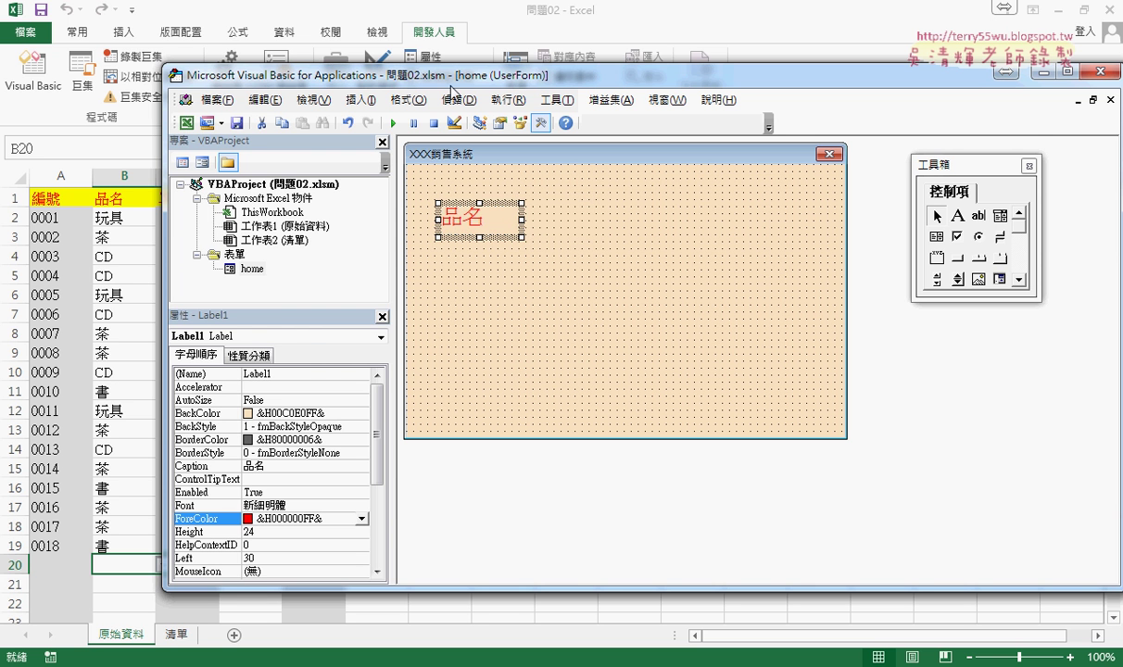
mouse_move(450, 80)
mouse_down()
mouse_move(434, 243)
mouse_move(462, 79)
mouse_up()
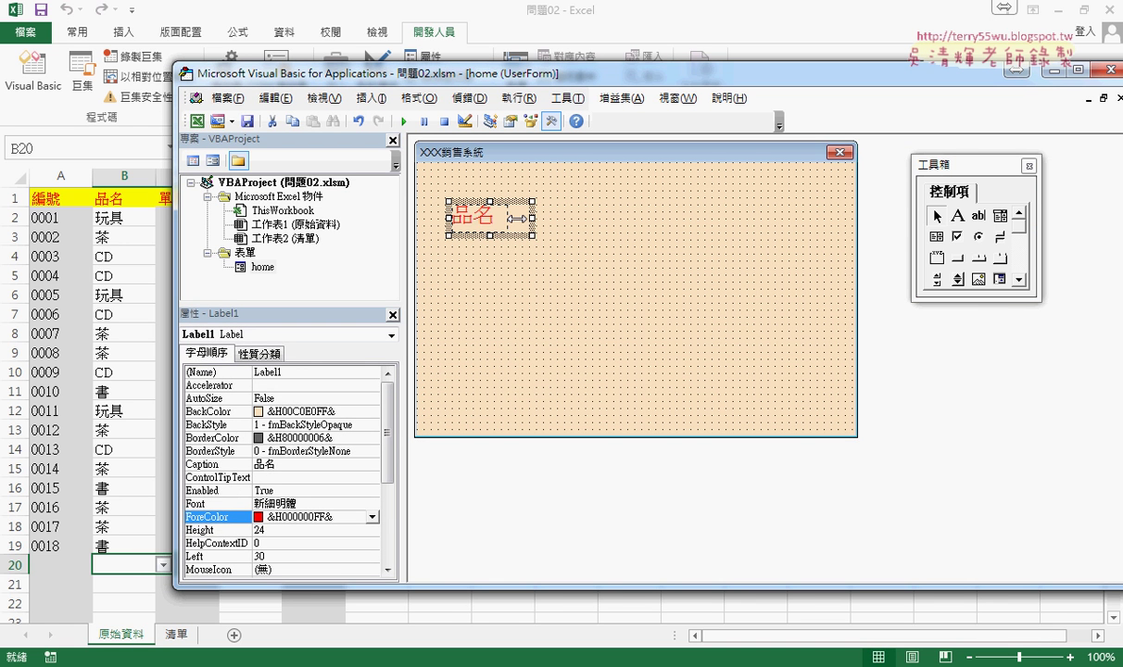
drag(517, 219, 480, 226)
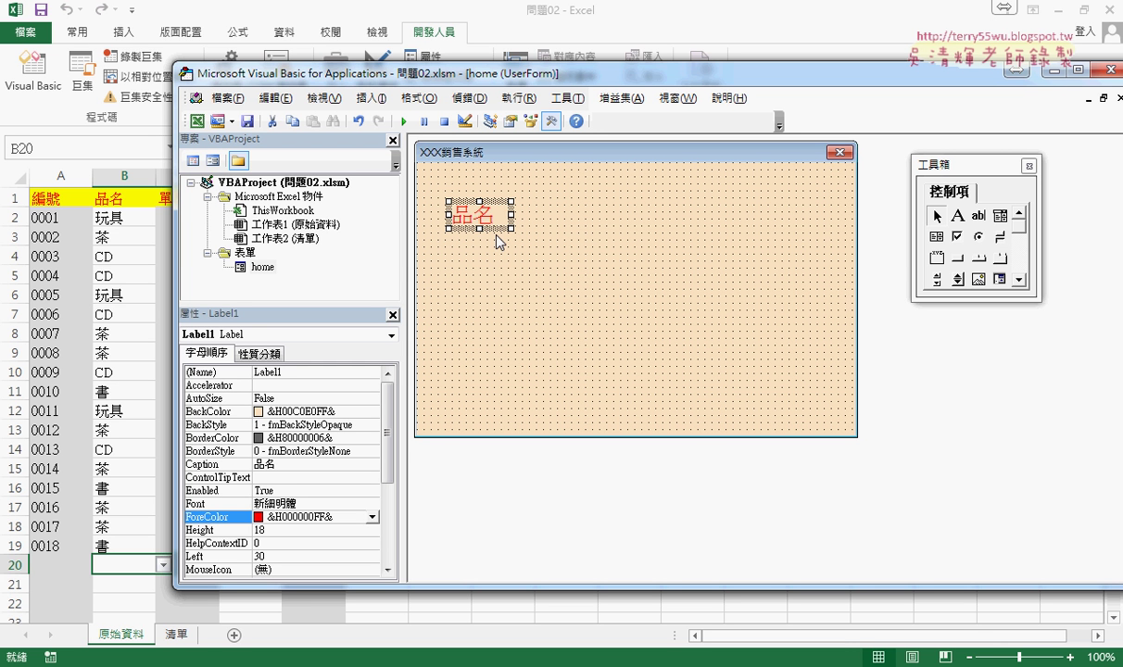
- Give the 品名 label a pink &H00C0C0FF& background from the Palette
click(217, 411)
click(372, 412)
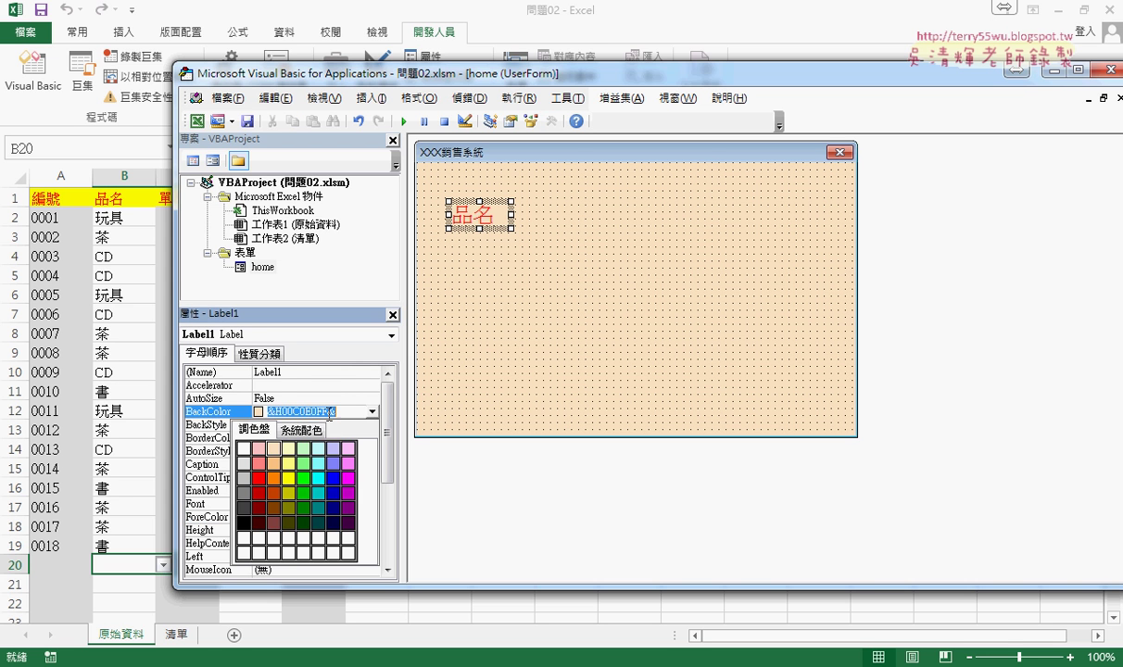
click(248, 430)
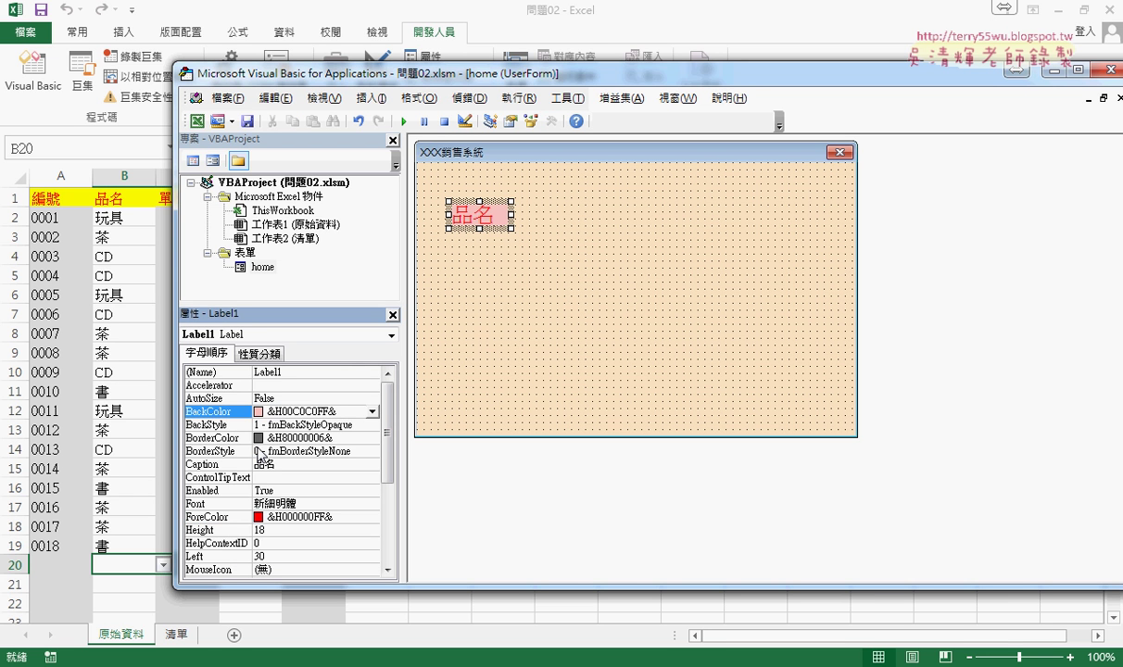
click(508, 321)
- Copy Label1 four times to place more 品名 labels down the form
drag(465, 212, 488, 270)
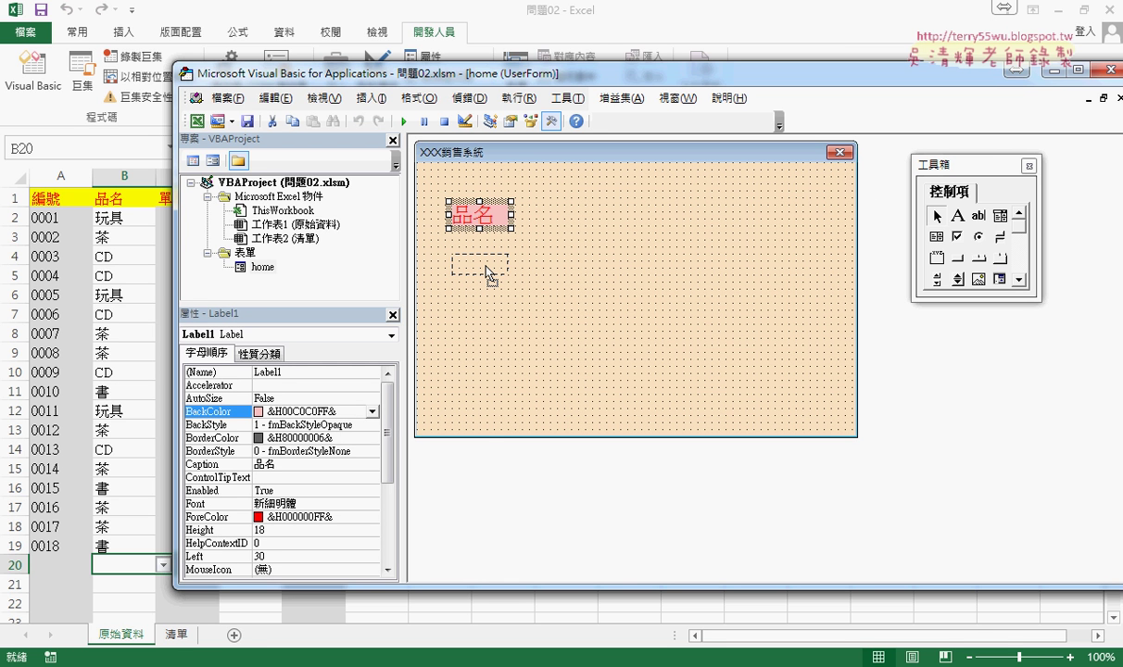
drag(494, 266, 494, 413)
click(582, 371)
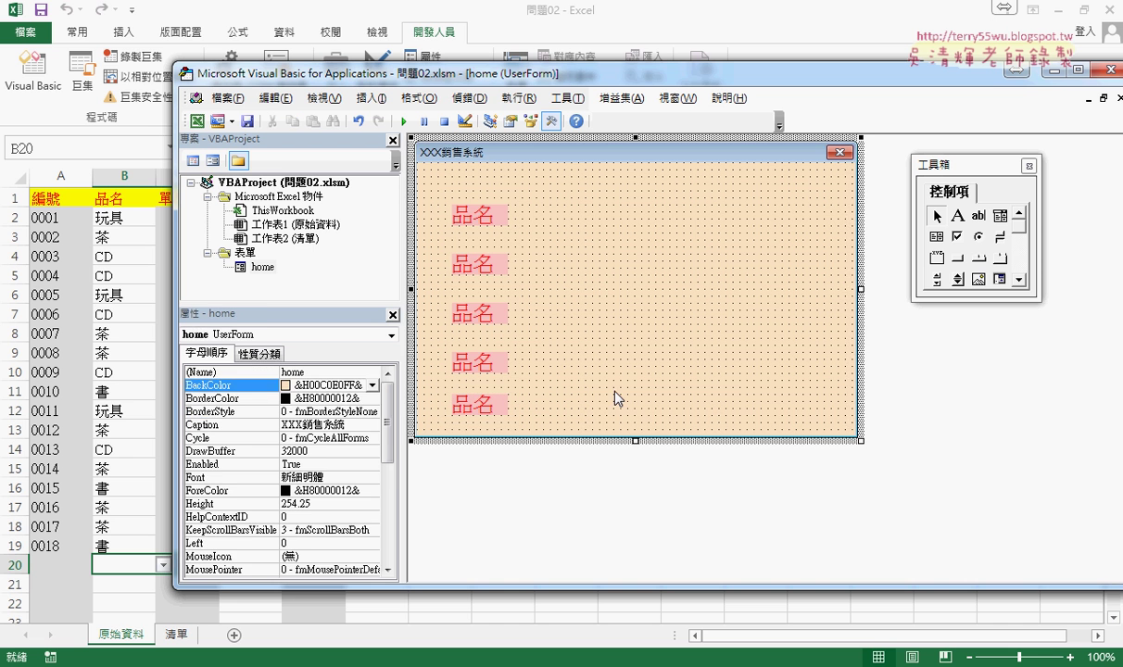
- Nudge the copied 品名 labels into a rough column, then select all five
drag(477, 276, 498, 274)
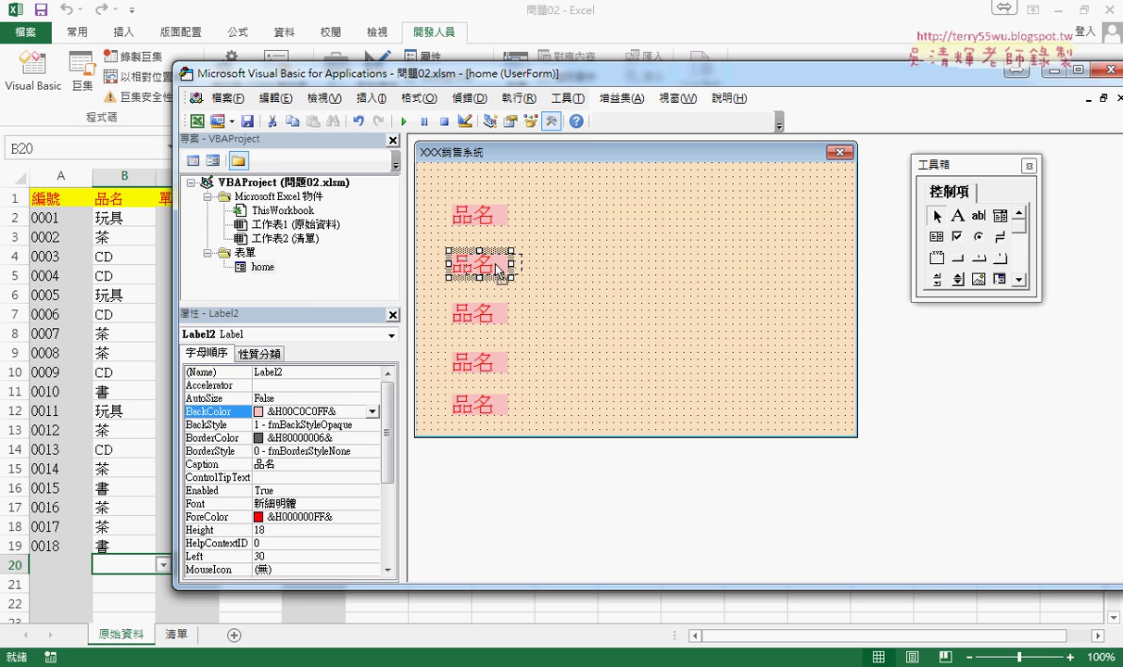
drag(493, 326, 484, 319)
drag(479, 362, 487, 363)
click(473, 387)
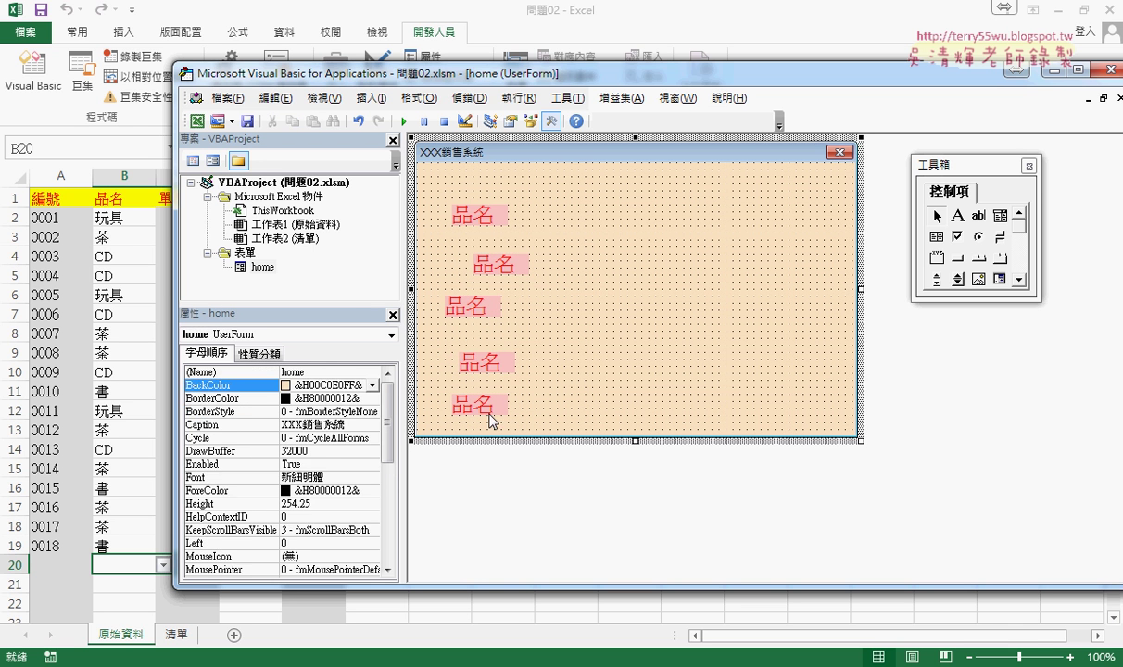
drag(493, 414, 501, 422)
drag(419, 181, 755, 468)
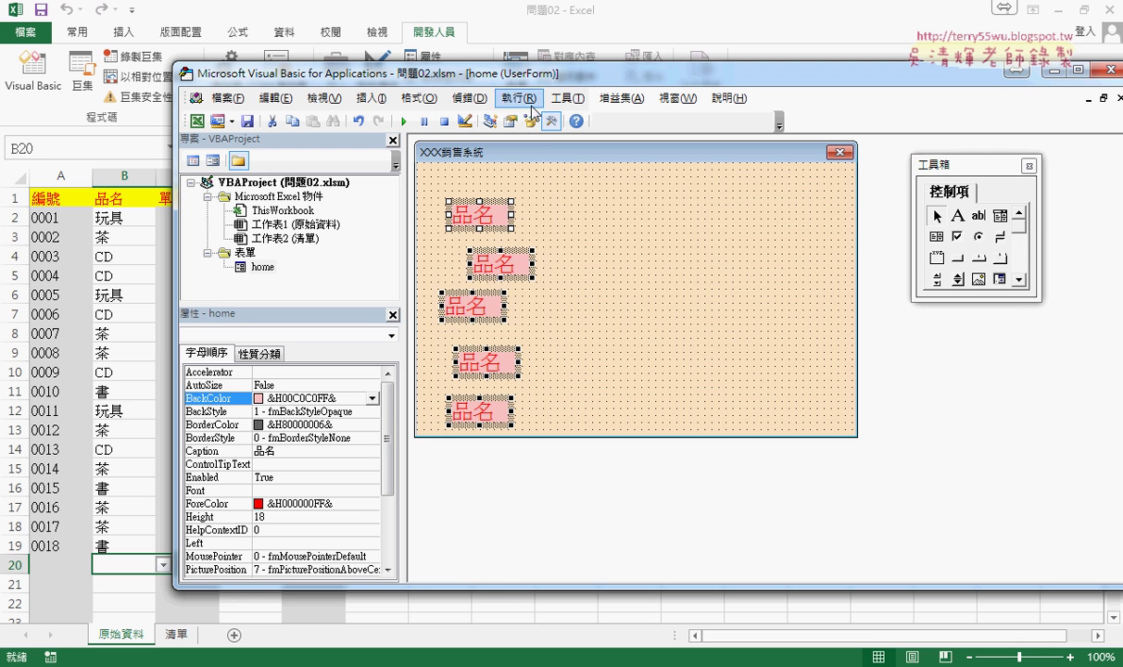
- Align the five 品名 labels along their left edges
click(429, 96)
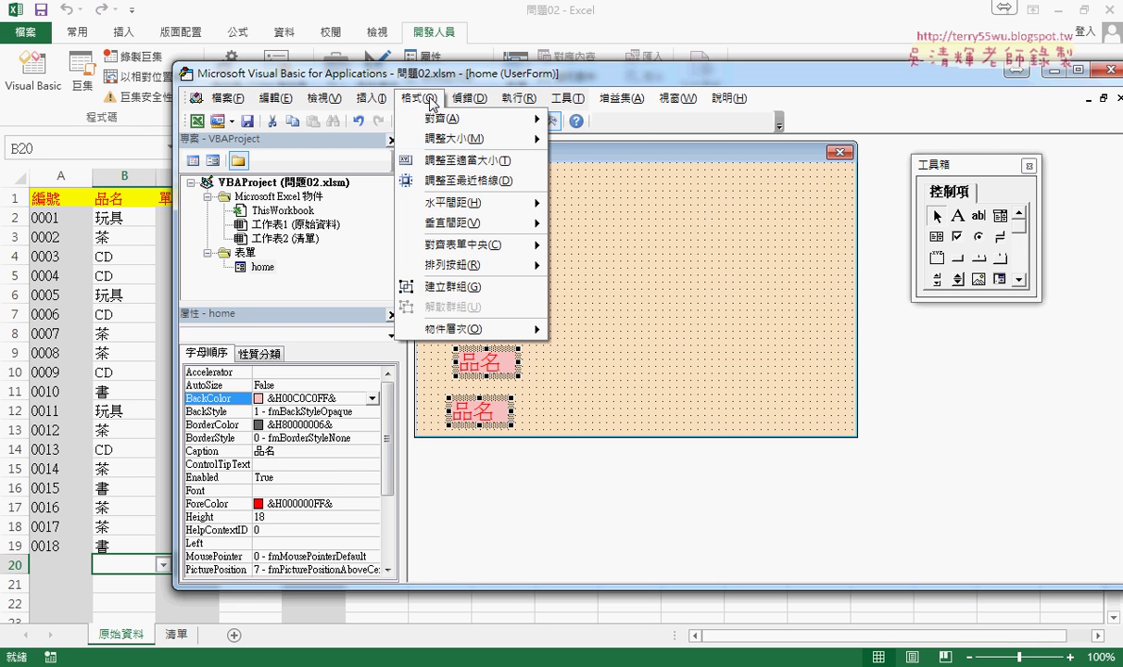
mouse_move(446, 117)
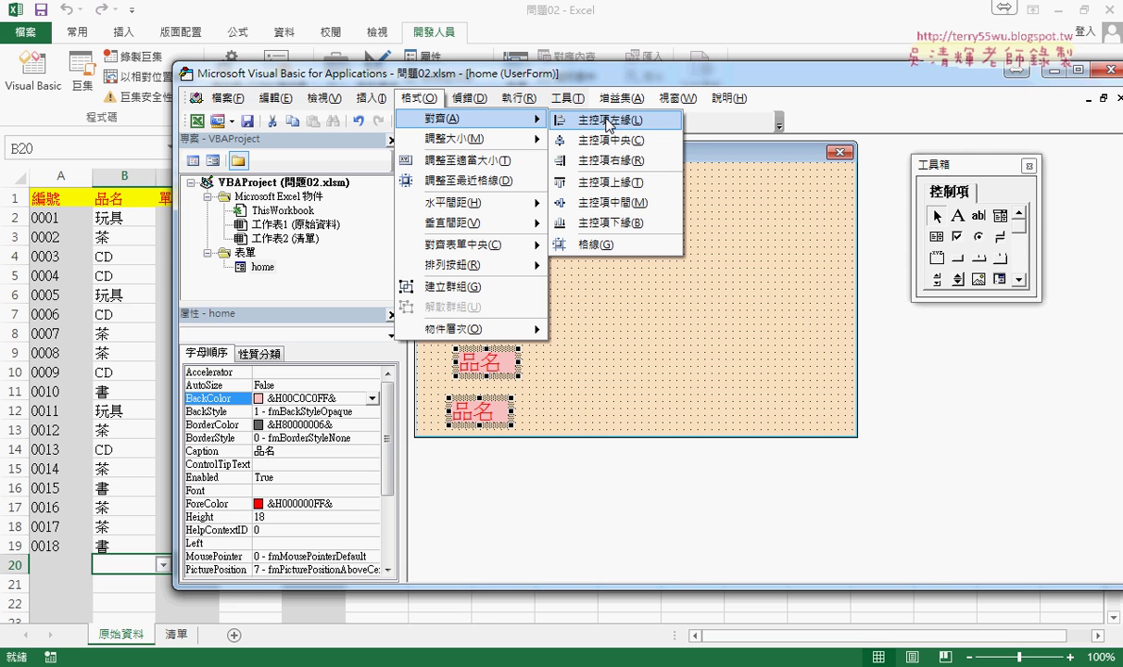
click(609, 122)
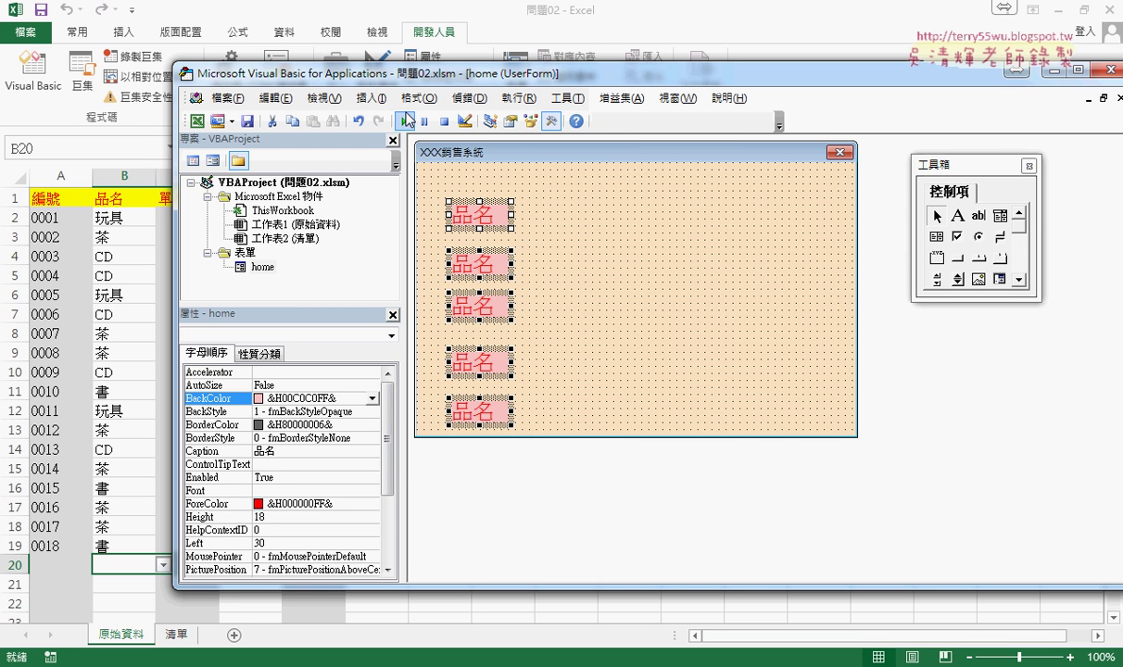
- Make the vertical spacing between the five labels equal
click(406, 102)
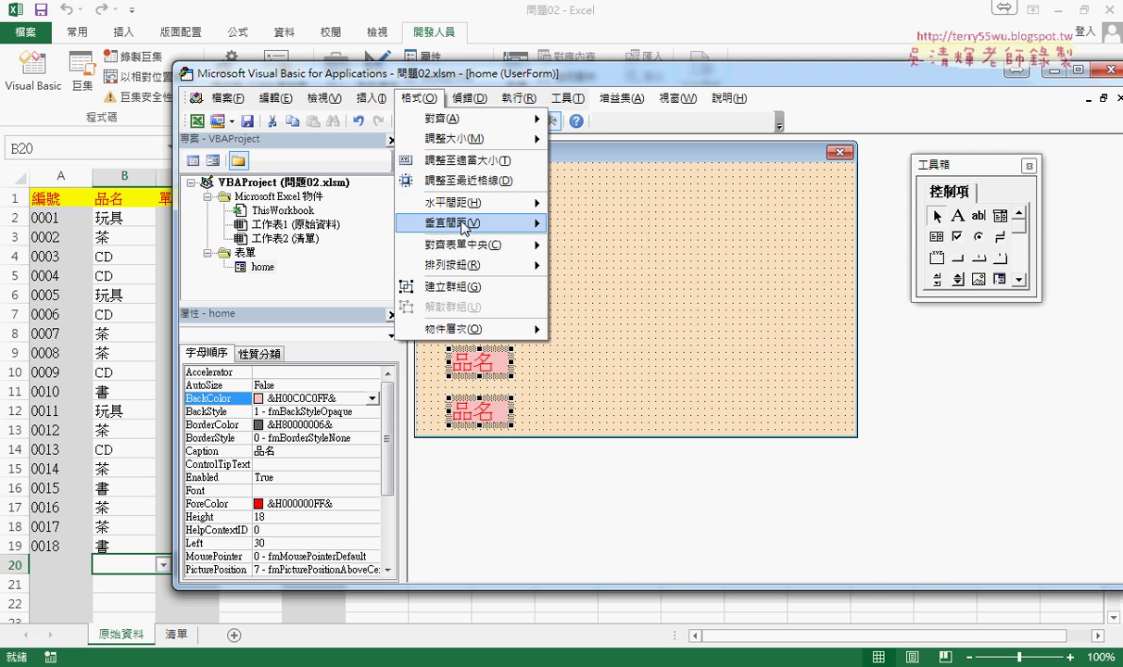
mouse_move(449, 222)
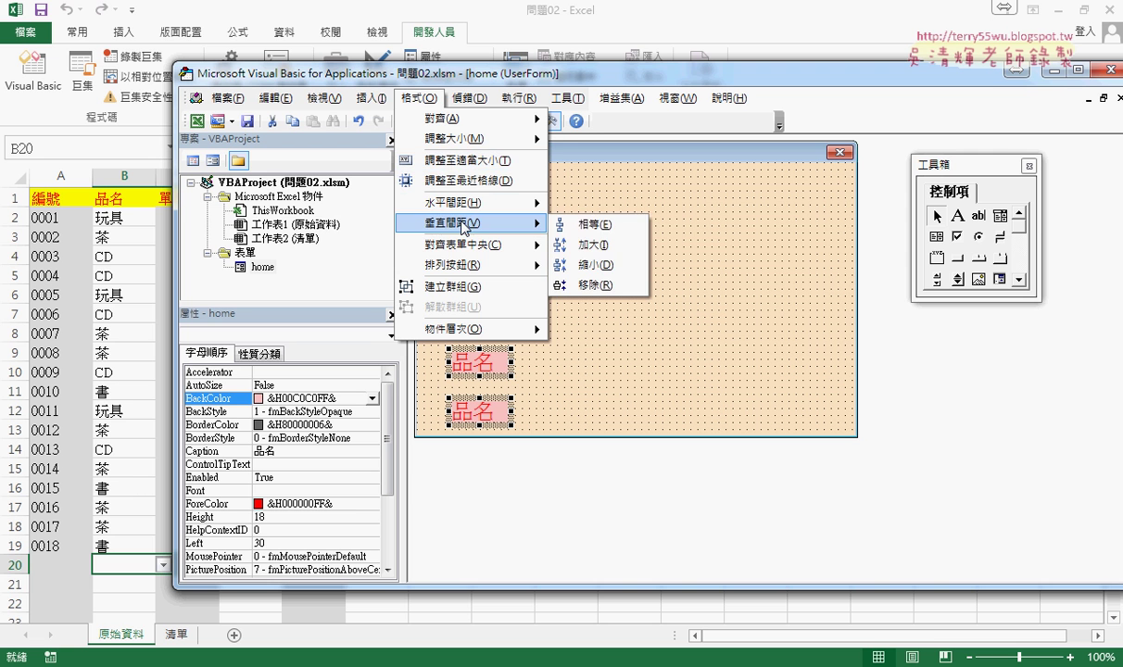
click(593, 226)
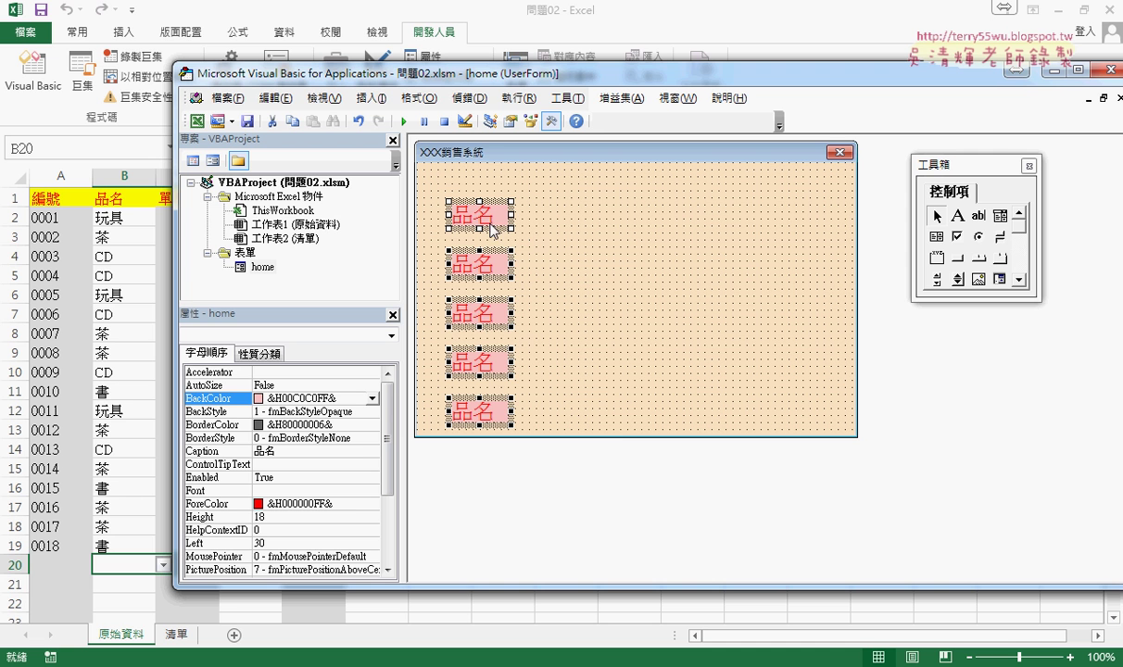
- Move the column of 品名 labels up near the form's top and slightly right
mouse_move(492, 223)
mouse_down()
mouse_move(493, 194)
mouse_move(475, 190)
mouse_up()
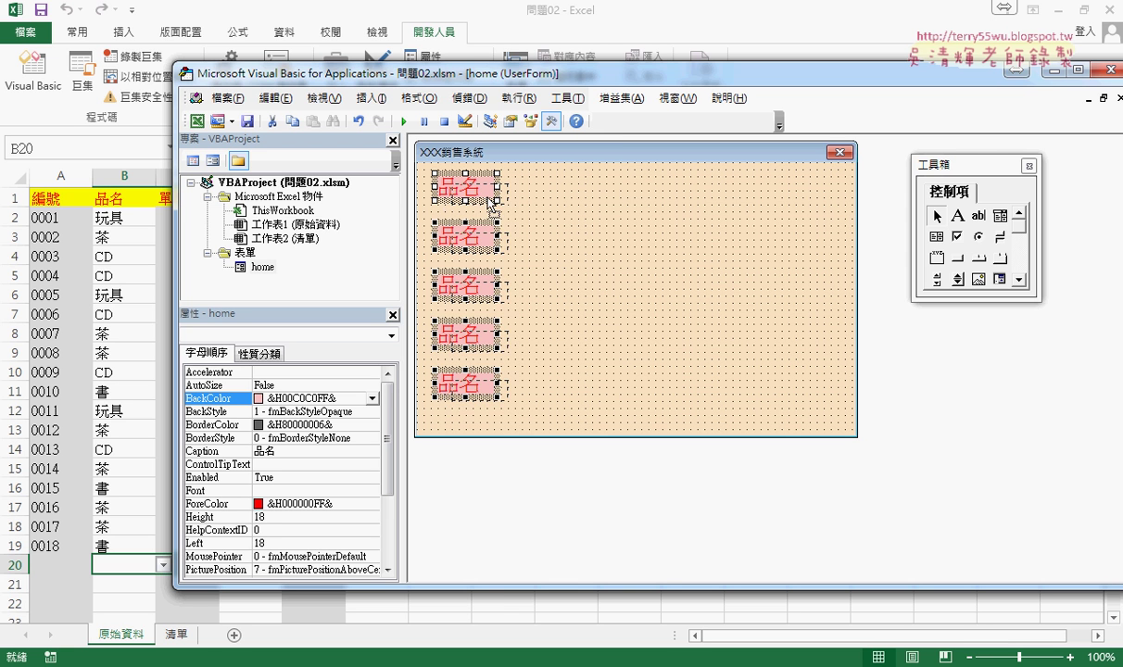
drag(464, 190, 478, 190)
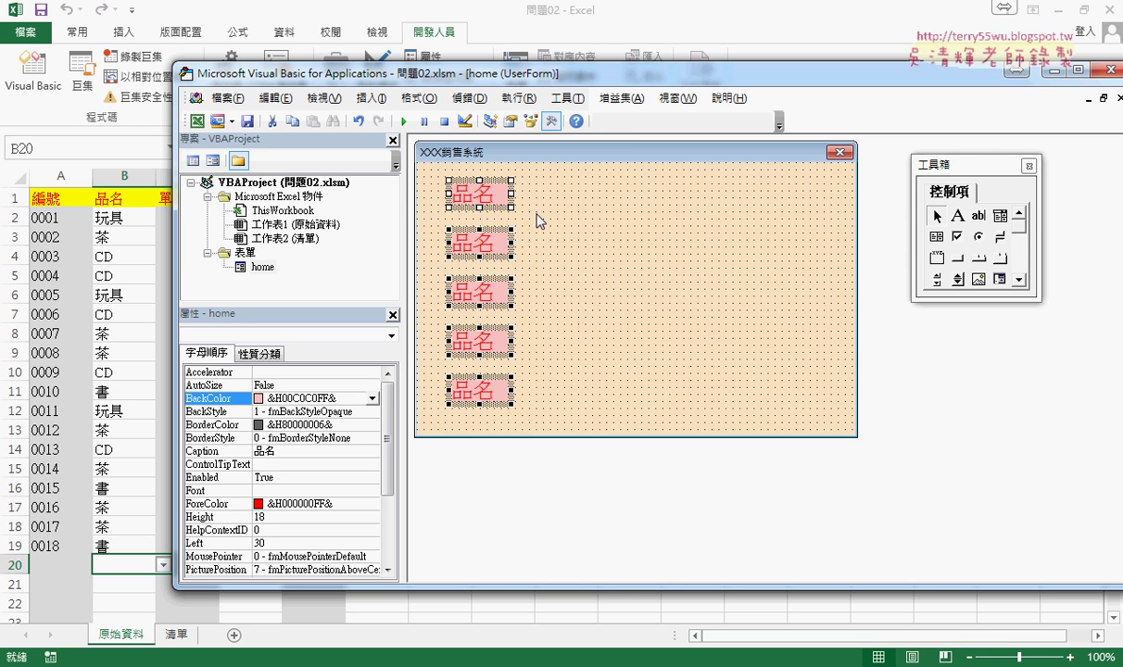
right_click(488, 199)
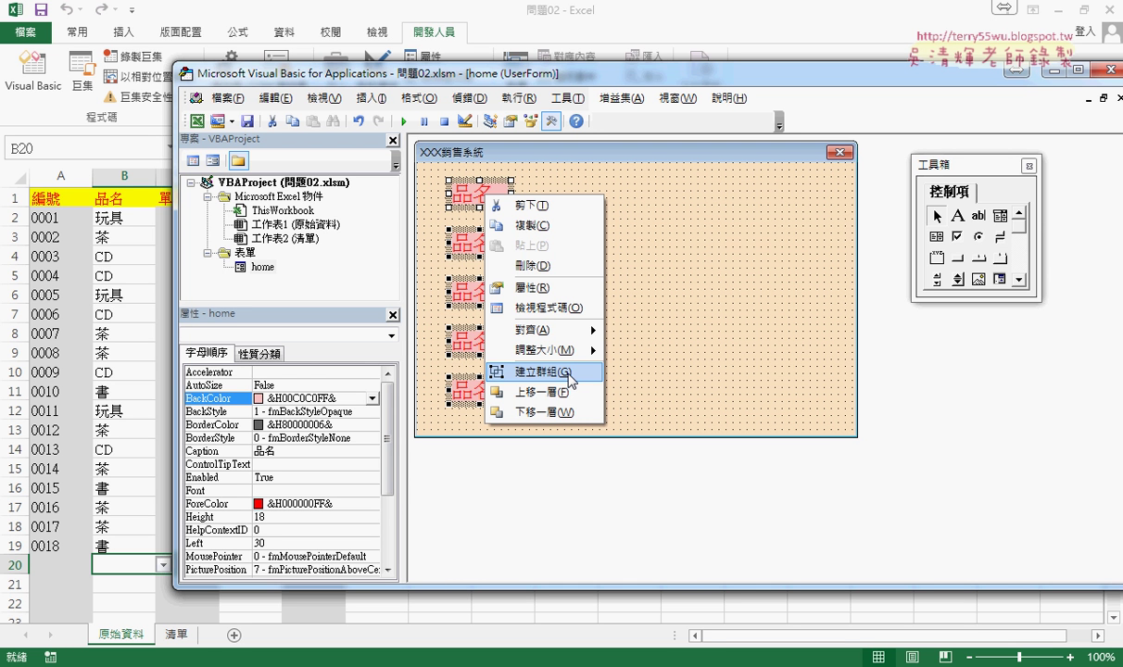
click(684, 373)
- Select the top 品名 label and enlarge the Properties list
click(459, 246)
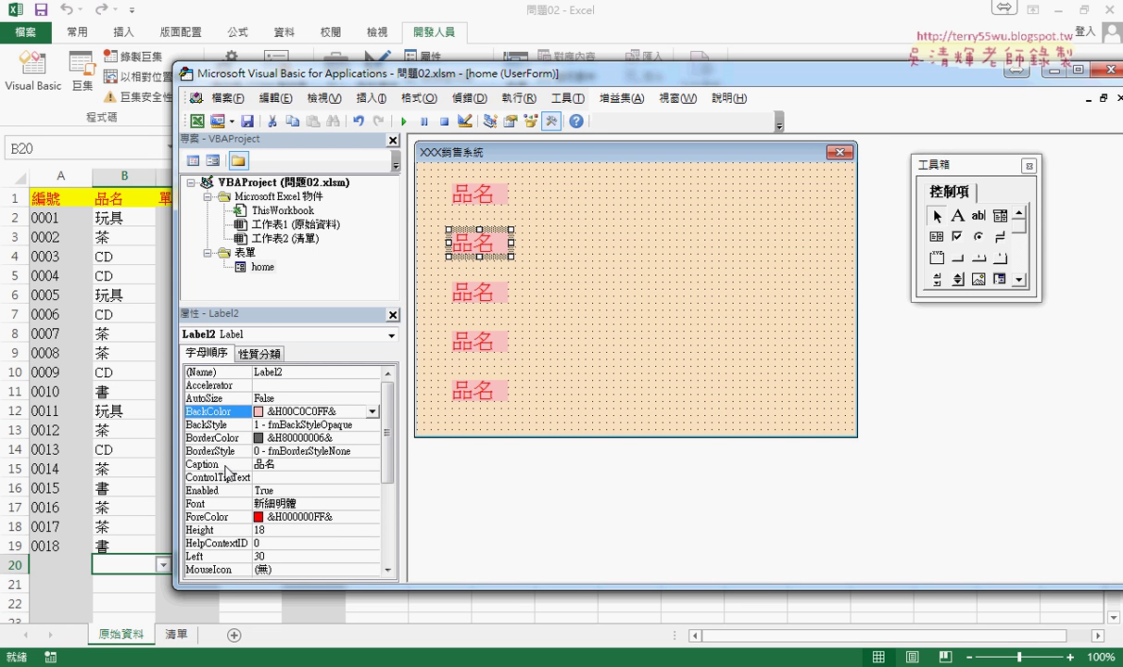
click(226, 467)
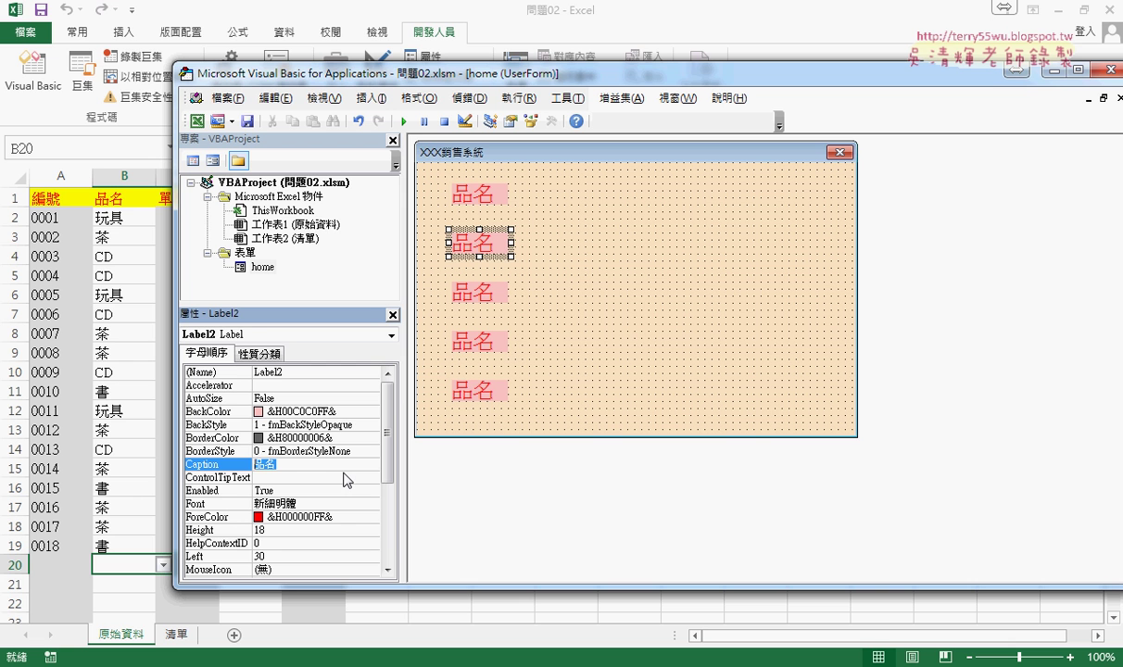
click(457, 189)
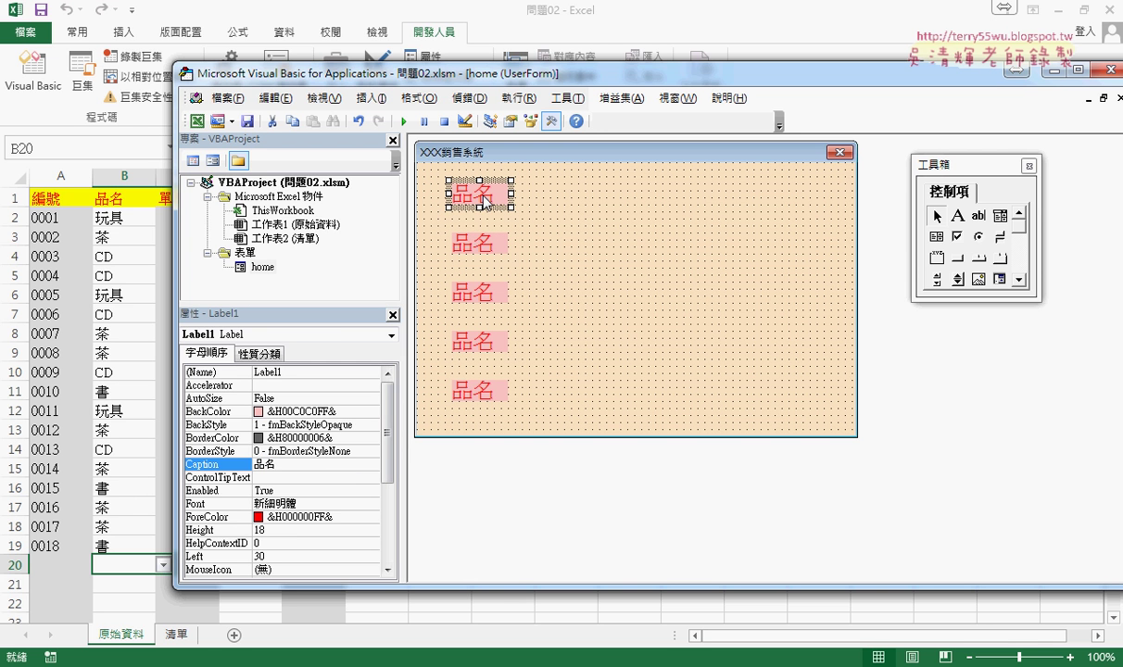
click(393, 409)
drag(363, 307, 363, 283)
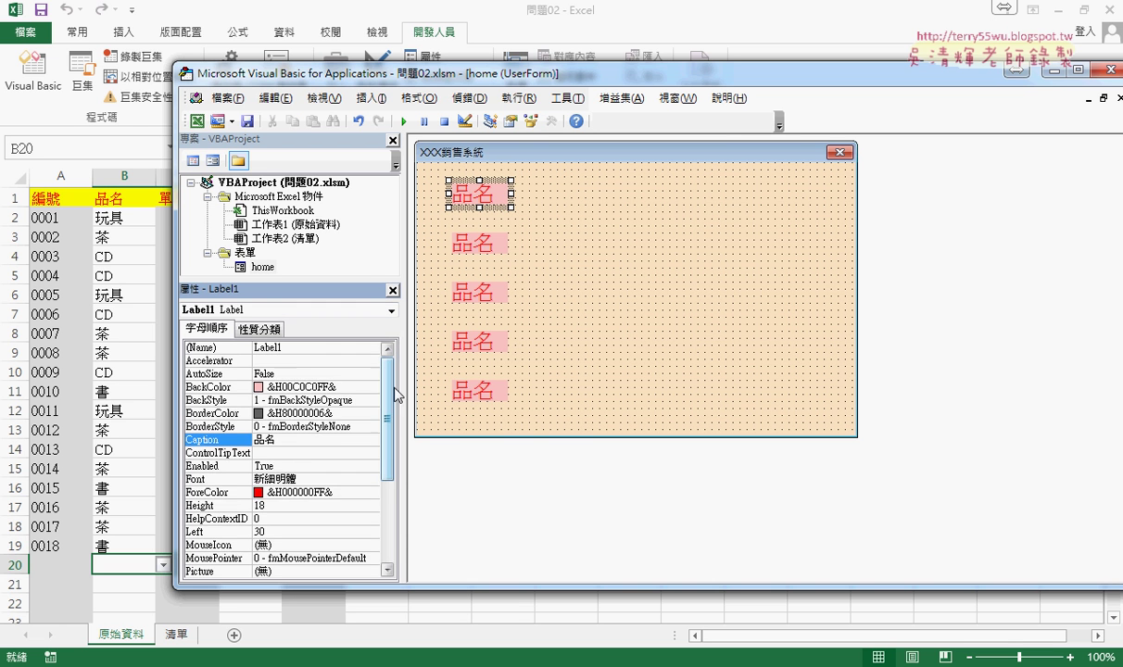
drag(389, 390, 399, 544)
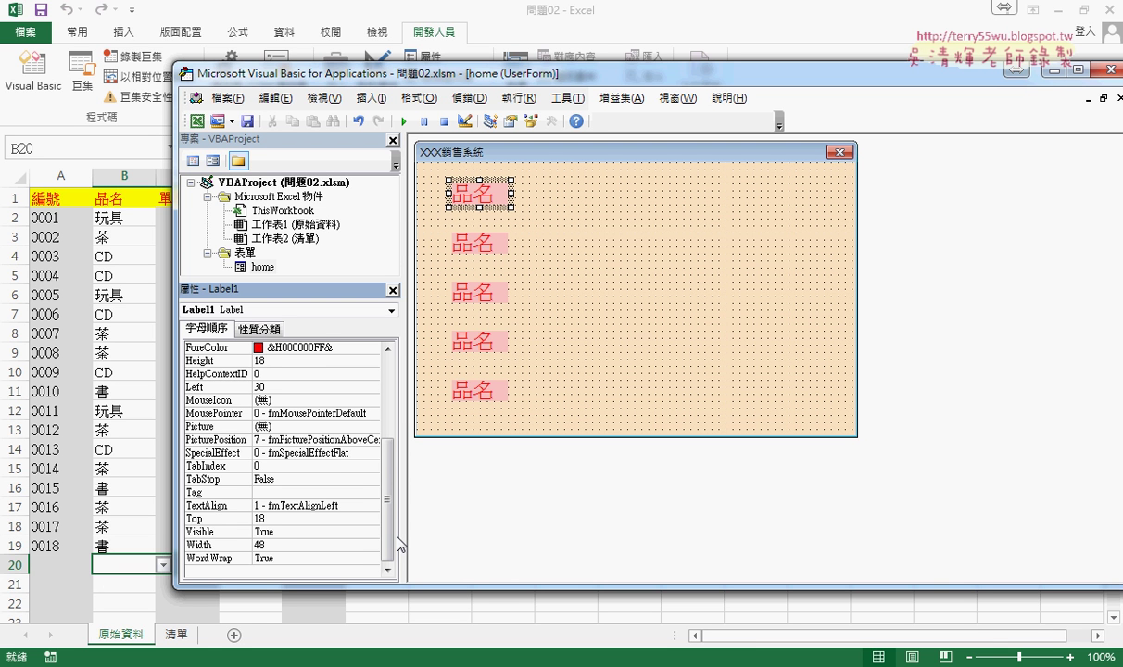
- Set Label1's TextAlign to 2 - fmTextAlignCenter
click(213, 508)
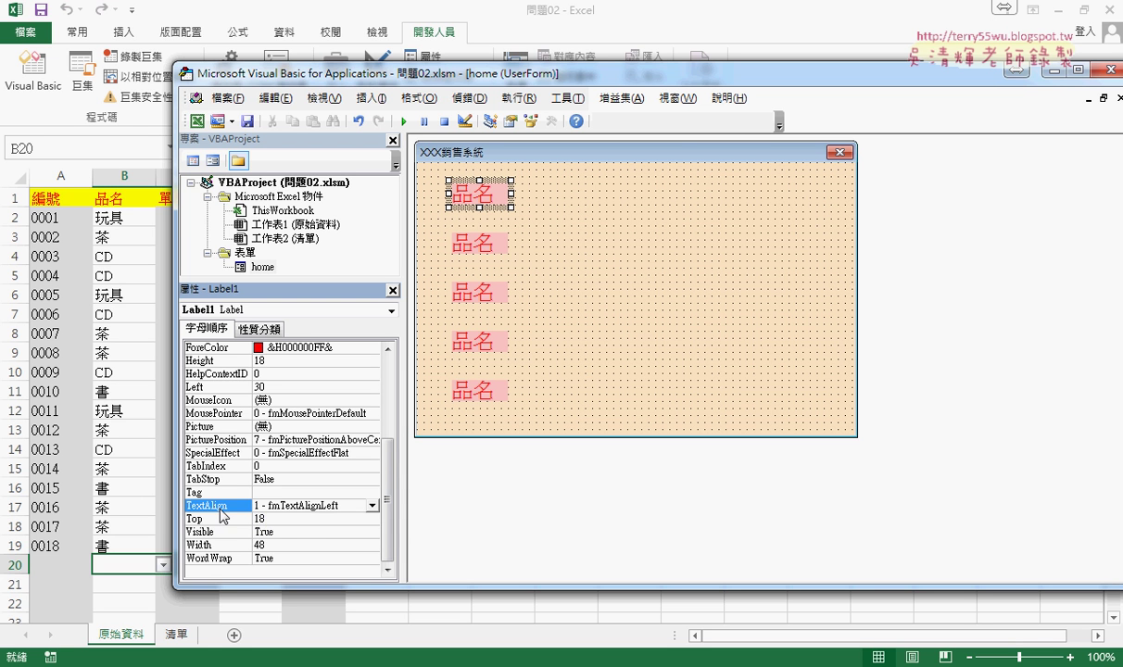
click(371, 505)
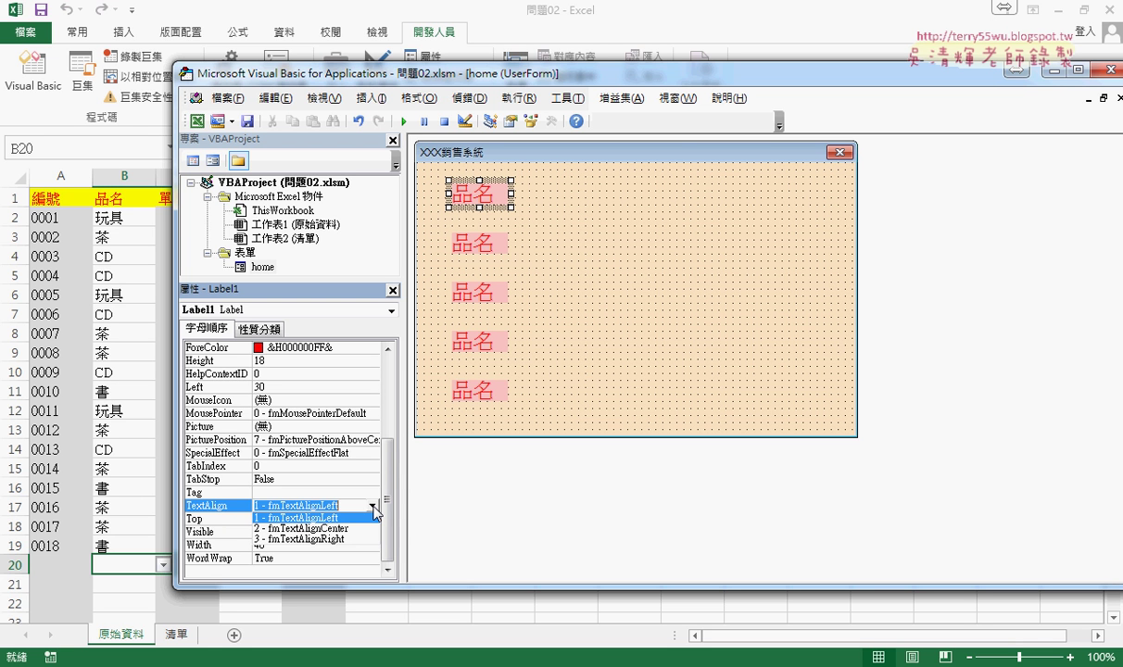
click(349, 528)
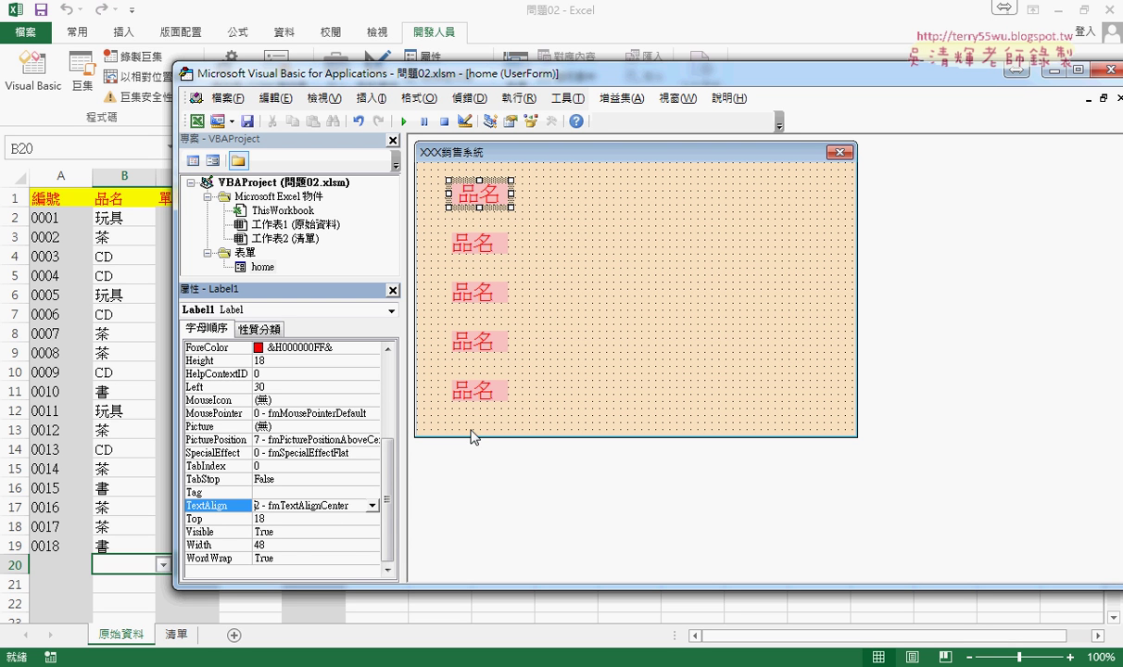
key(Return)
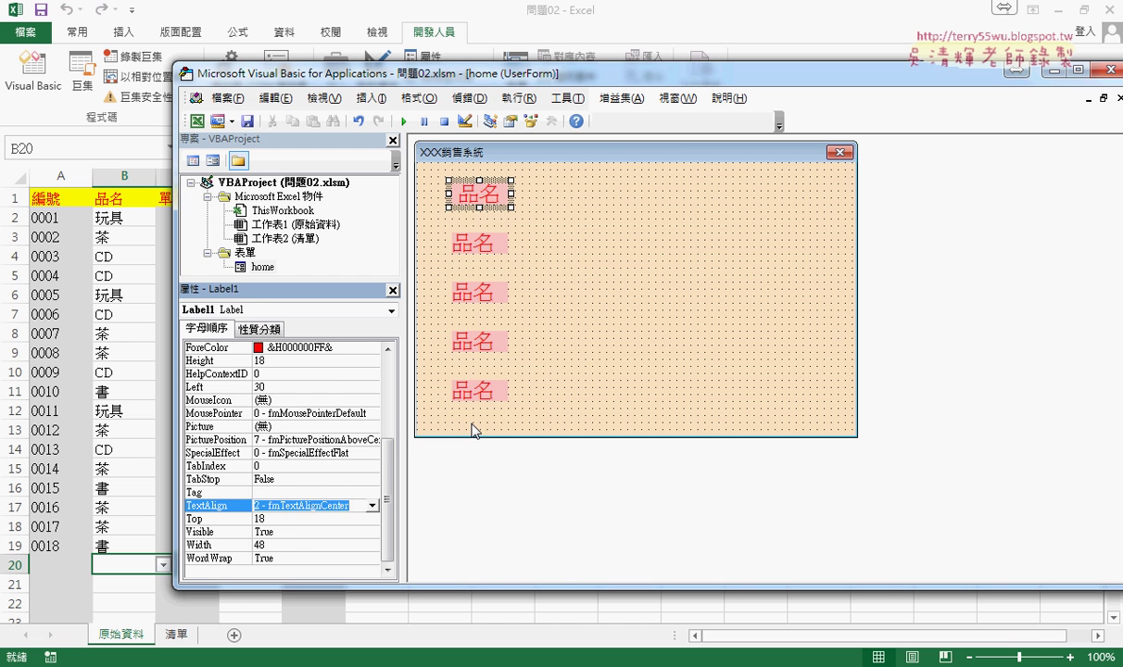
- Set all five 品名 labels' TextAlign to 2 - fmTextAlignCenter, then view the reference document
drag(547, 157, 452, 403)
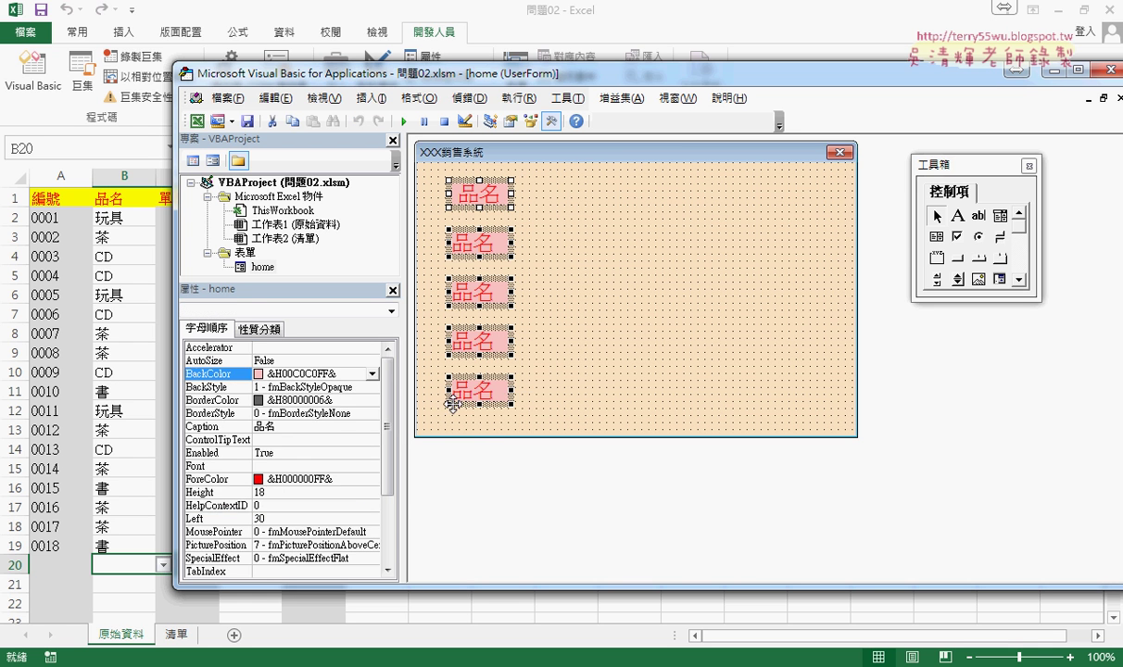
drag(388, 426, 388, 492)
click(210, 505)
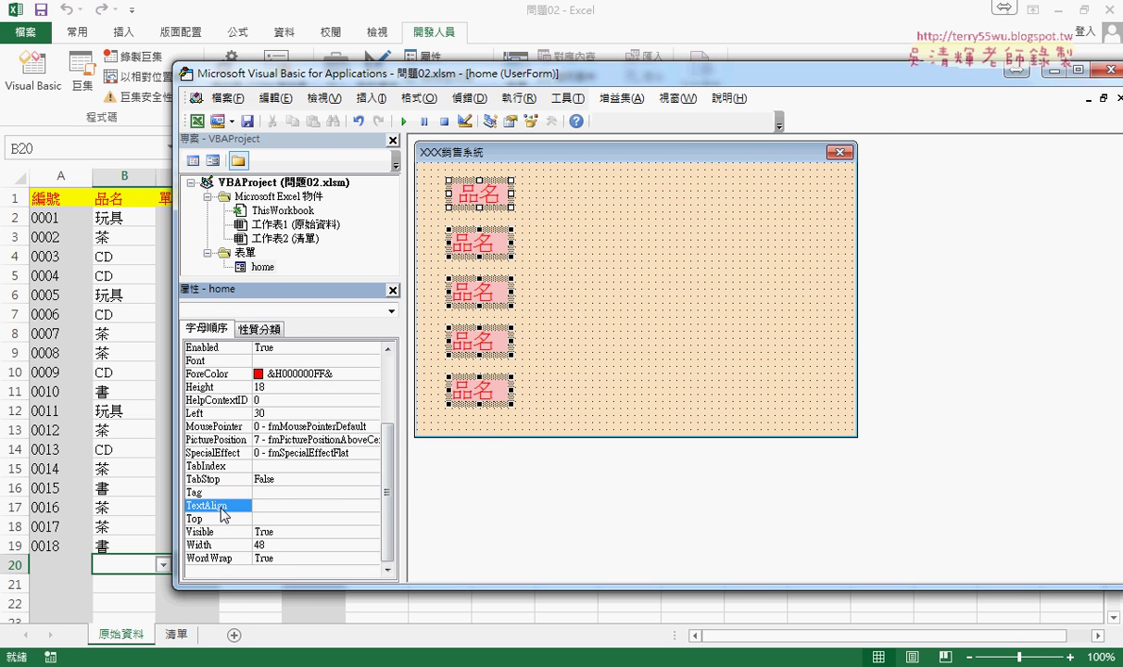
click(372, 505)
click(361, 533)
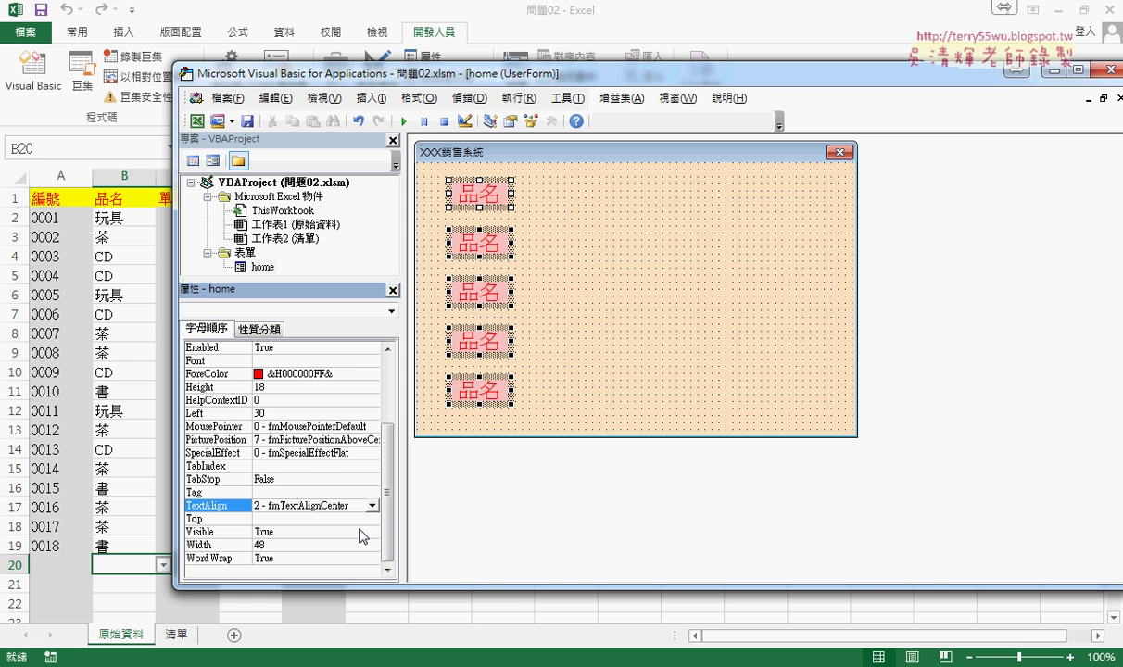
click(646, 340)
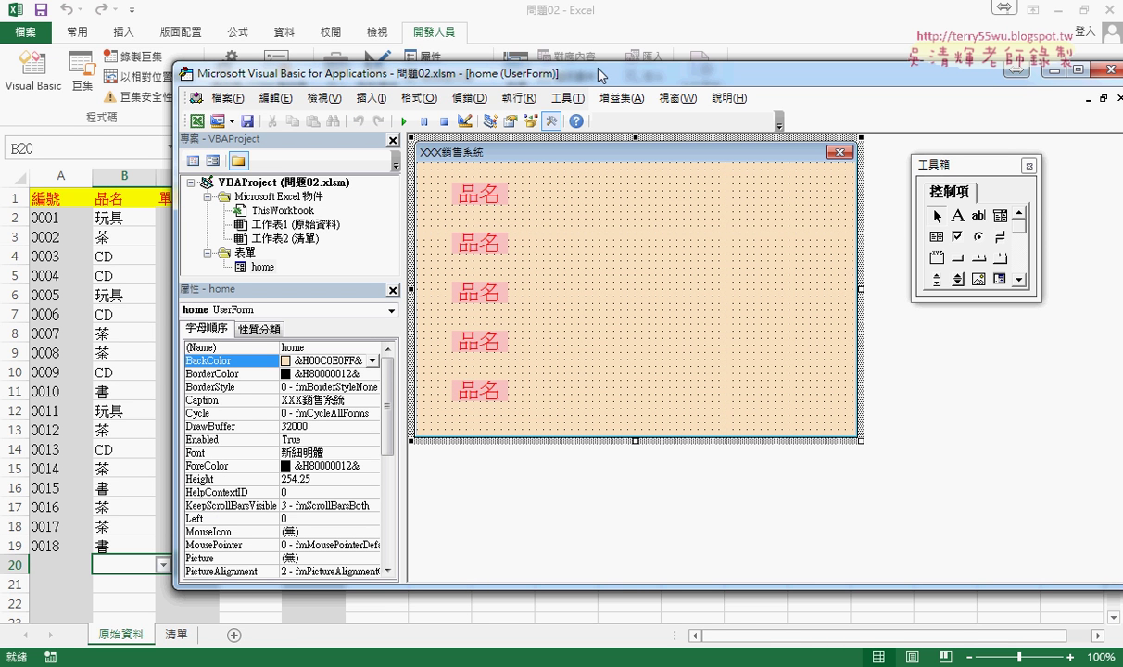
key(alt+Tab)
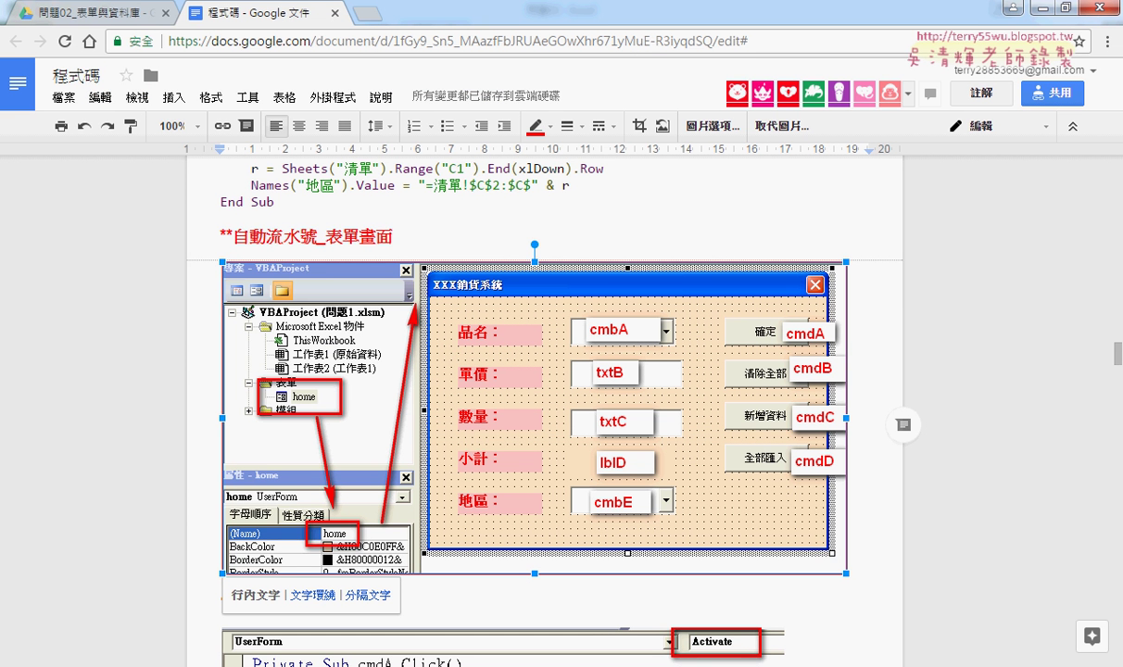
- Draw ComboBox1 right of the first 品名 label and select both together
click(489, 565)
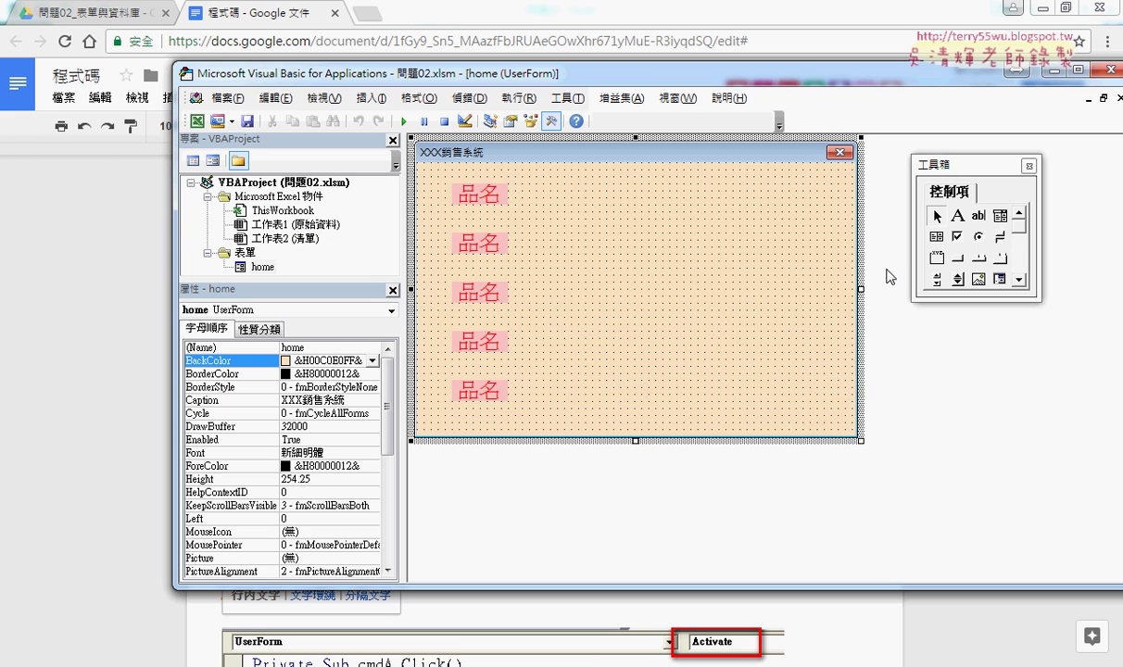
click(1000, 221)
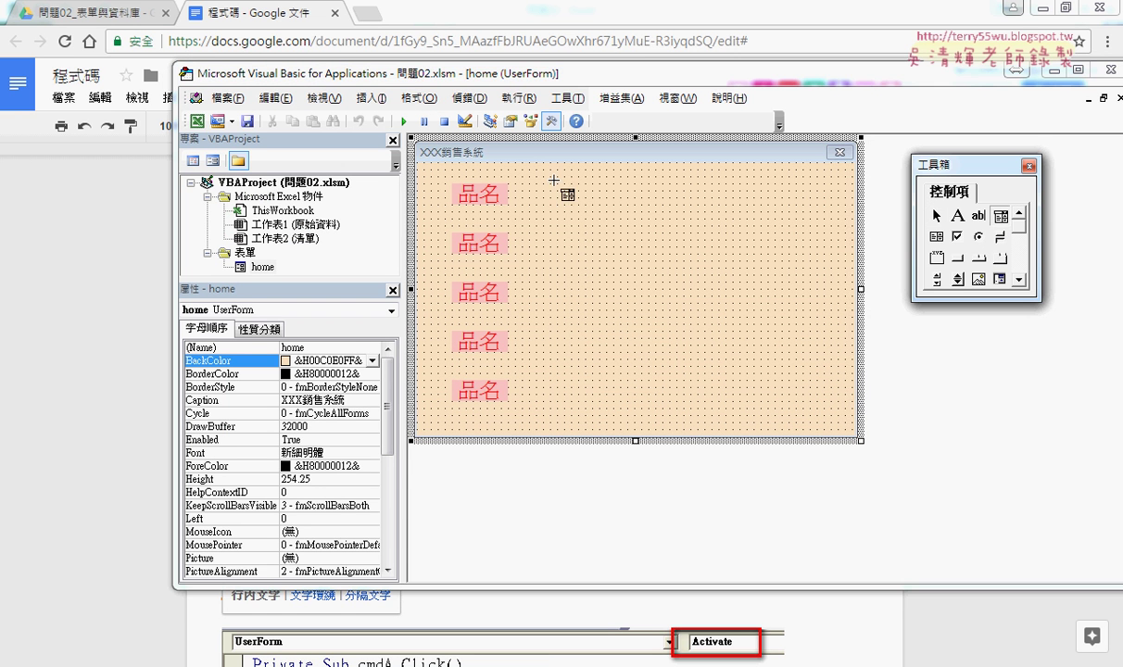
drag(554, 179, 674, 212)
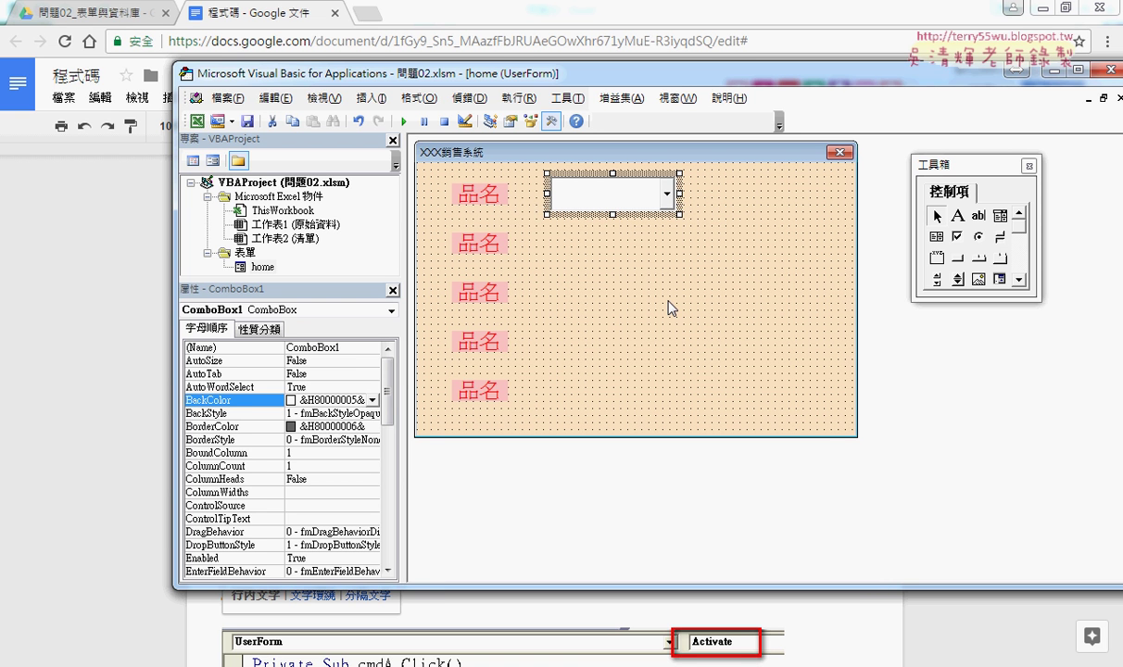
mouse_move(613, 214)
mouse_down()
mouse_move(617, 205)
mouse_move(611, 228)
mouse_up()
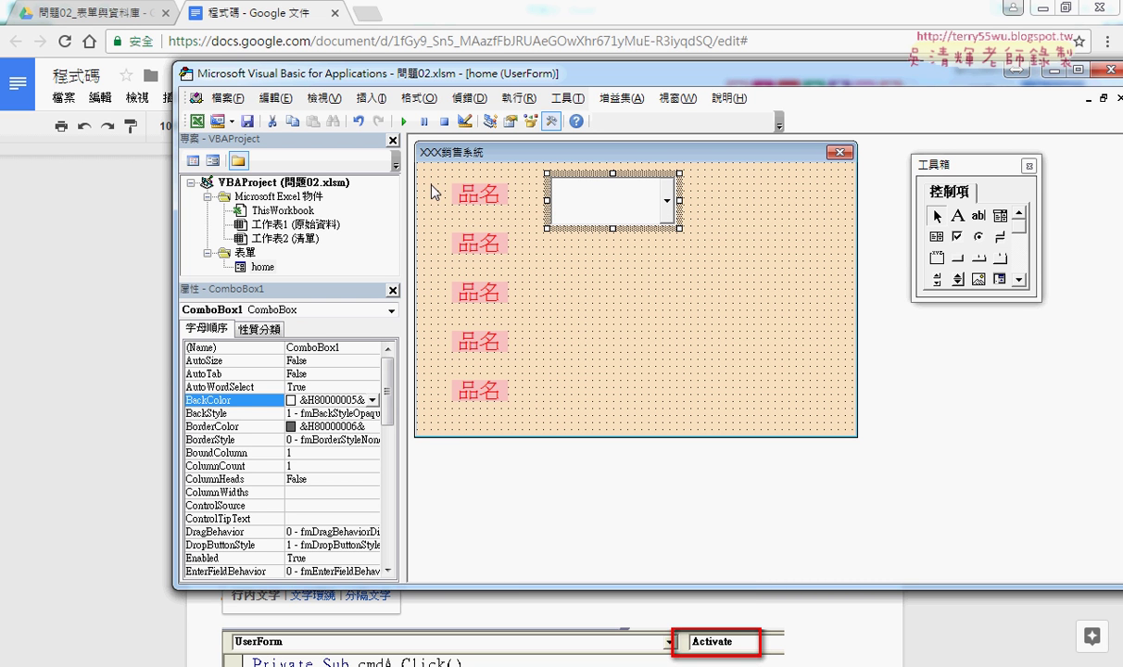
drag(431, 185, 669, 208)
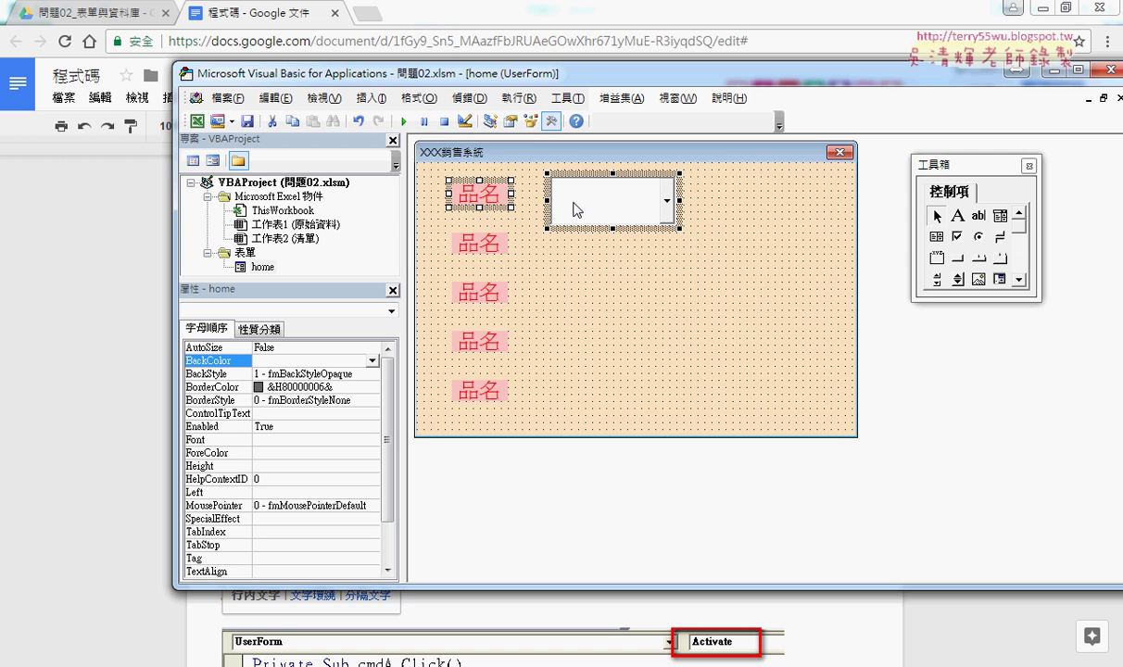
- Make ComboBox1 the same height as the first 品名 label
click(418, 98)
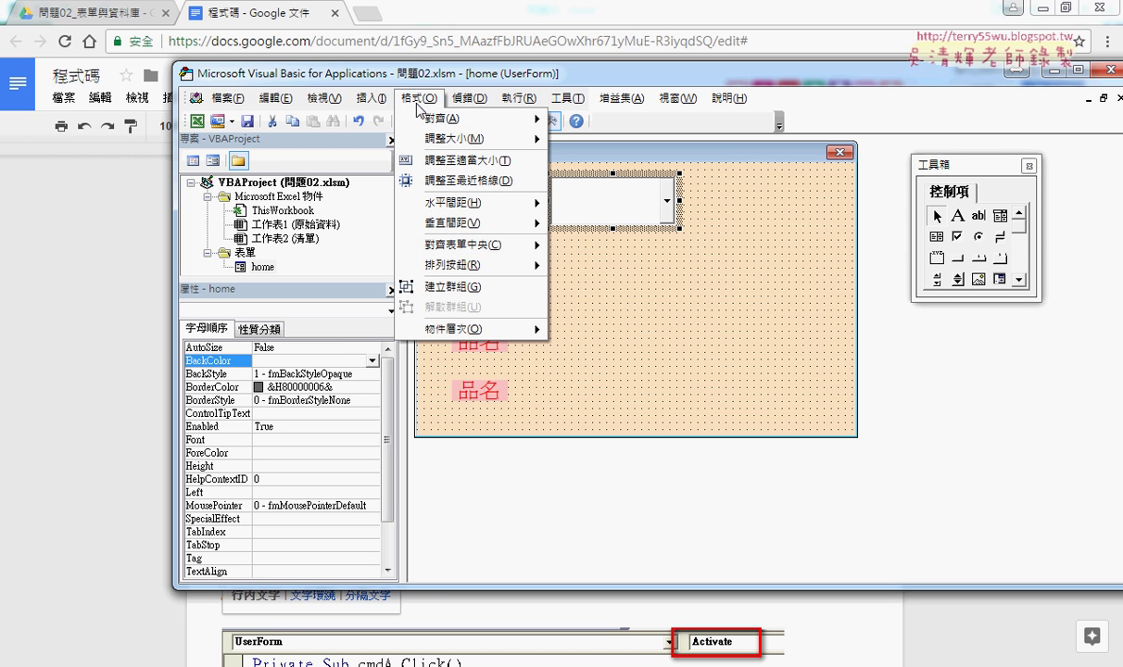
mouse_move(429, 144)
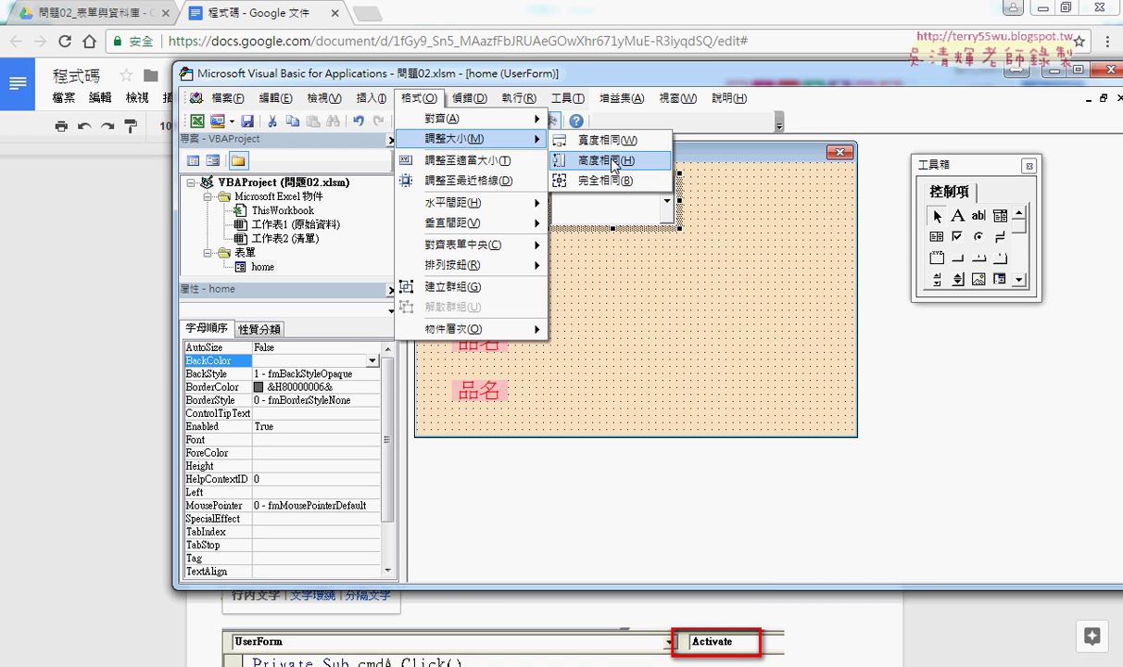
click(614, 167)
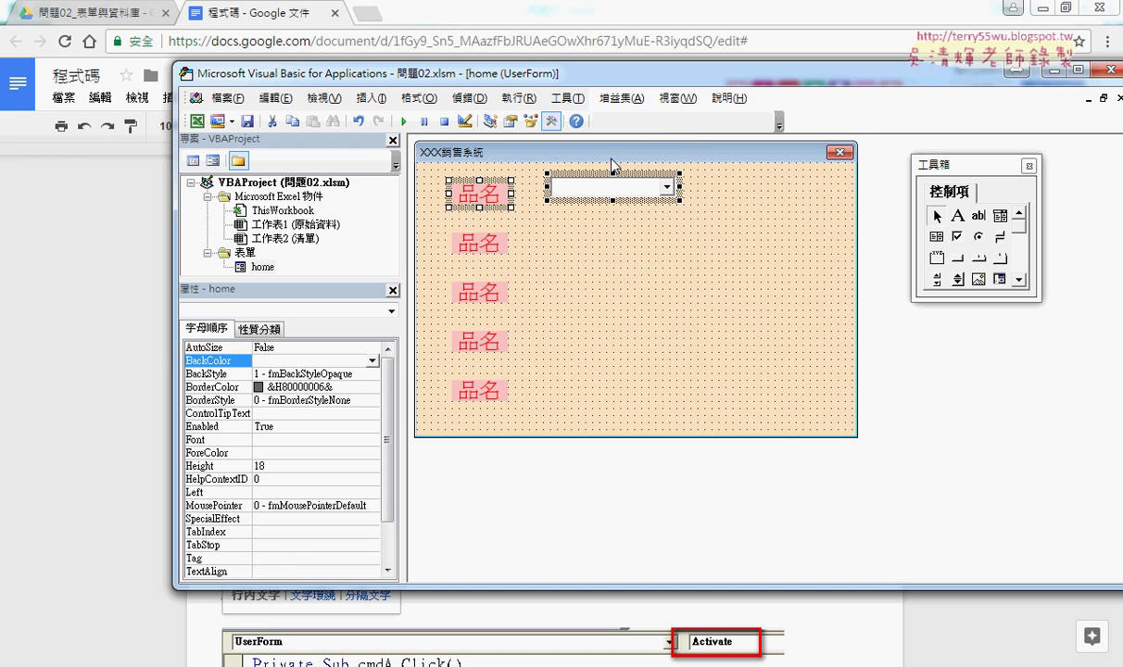
- Move ComboBox1 so it sits level with the first 品名 label
click(661, 261)
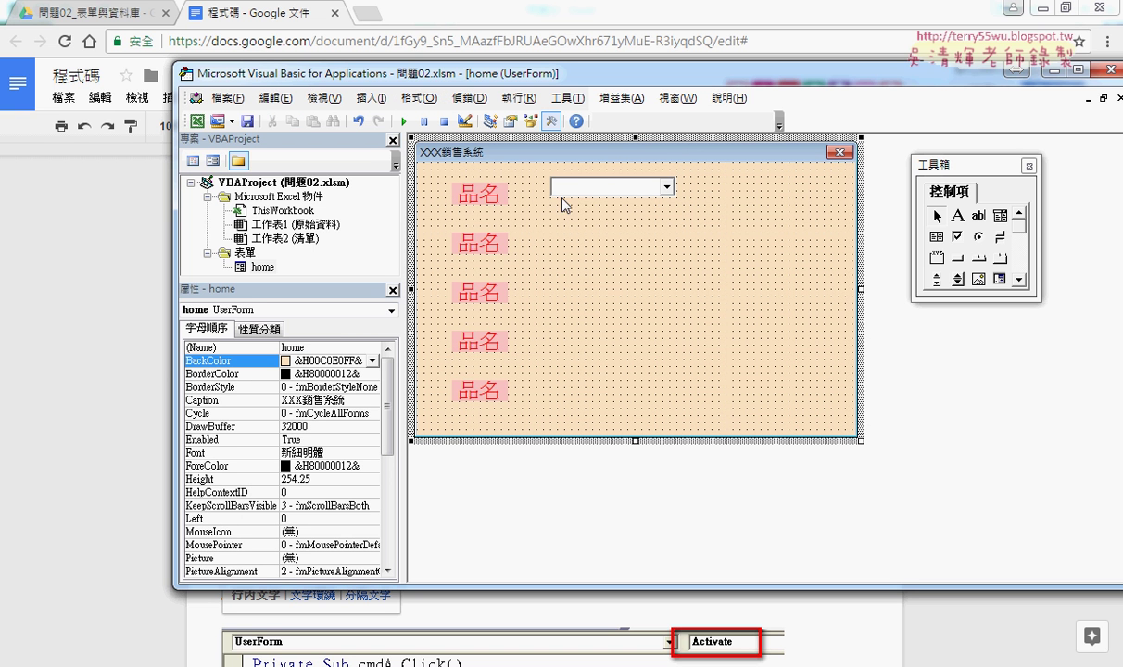
click(624, 190)
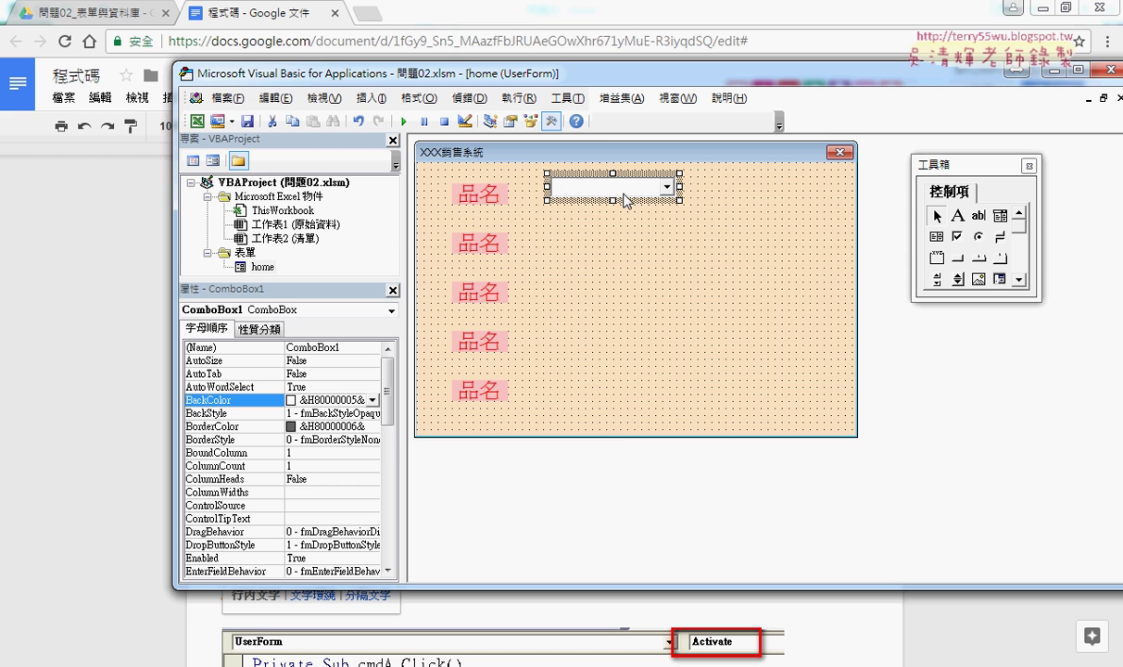
click(613, 210)
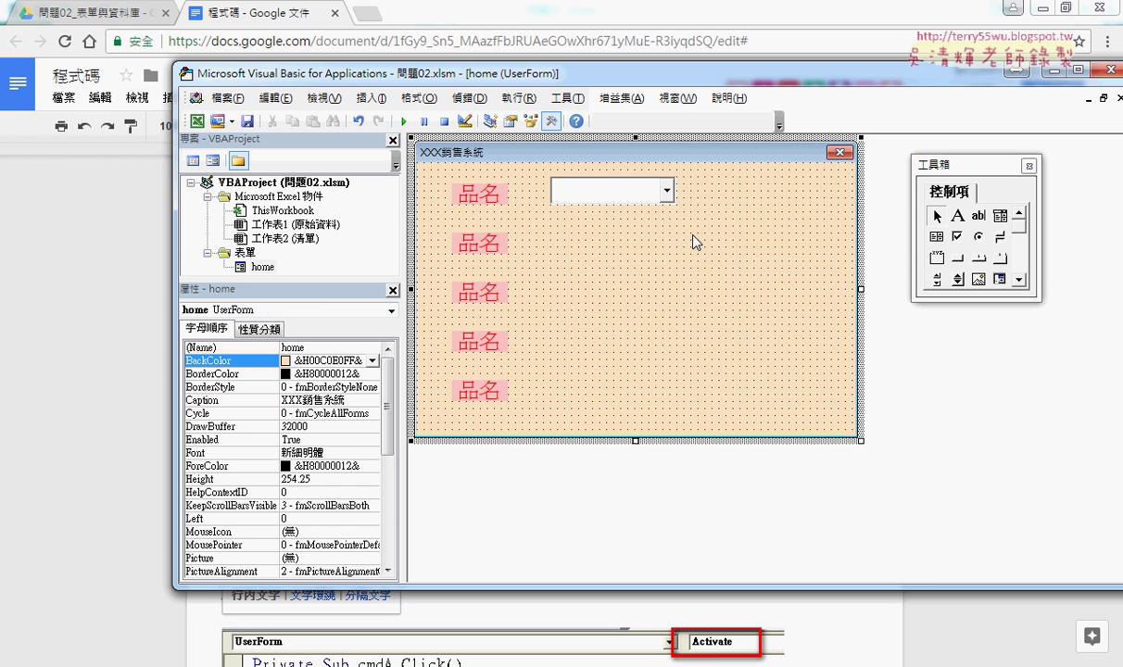
click(610, 195)
drag(610, 197, 638, 214)
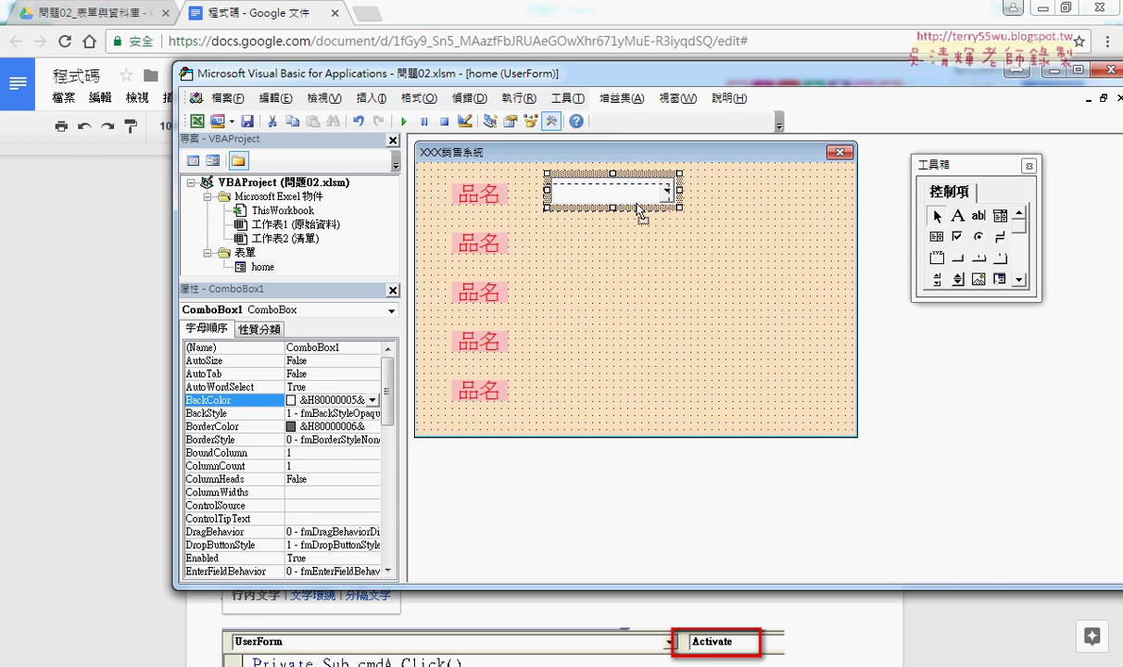
click(734, 243)
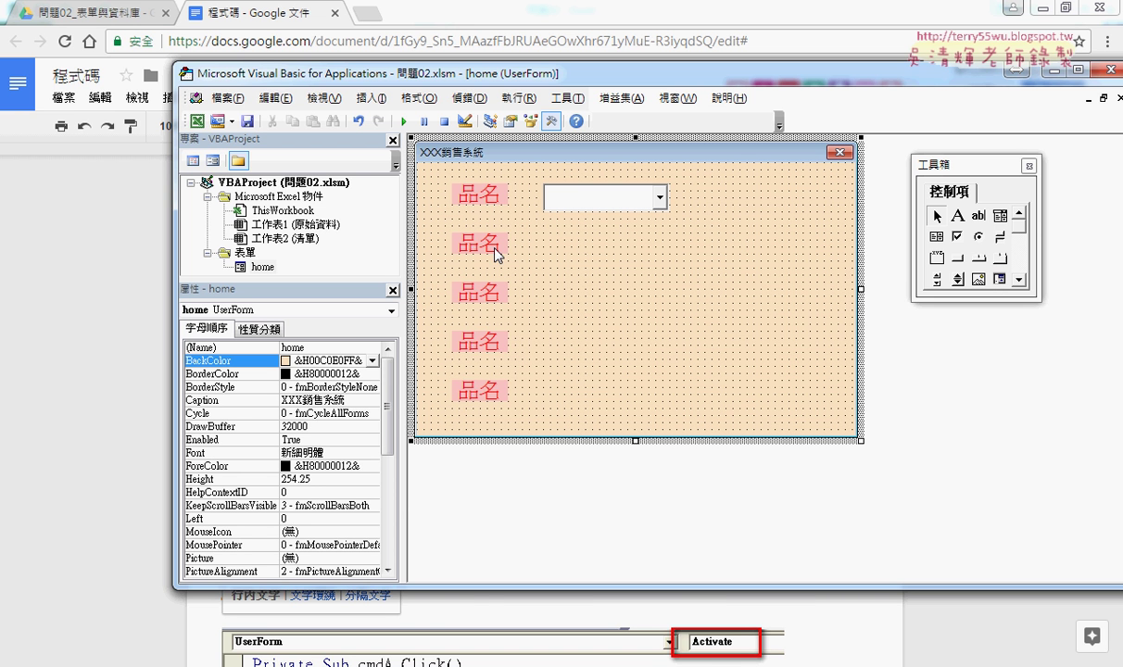
- Draw TextBox1 beside the second 品名 label, moving the editor to reveal the reference
mouse_move(498, 75)
mouse_down()
mouse_move(858, 93)
mouse_move(517, 64)
mouse_up()
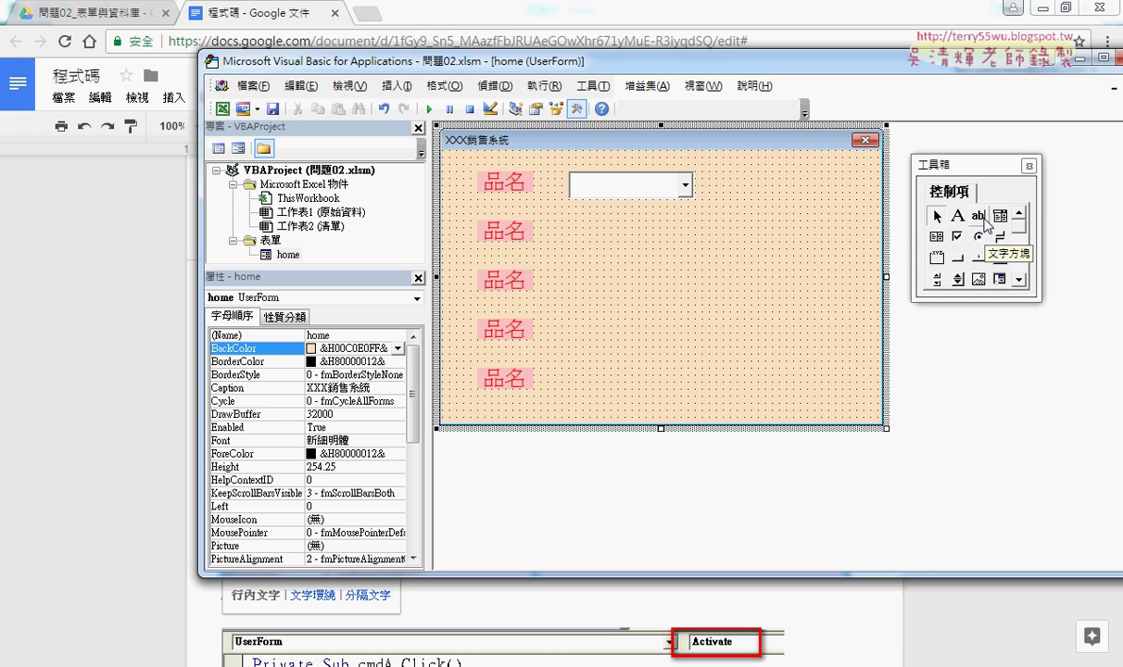
click(979, 216)
drag(570, 221, 697, 251)
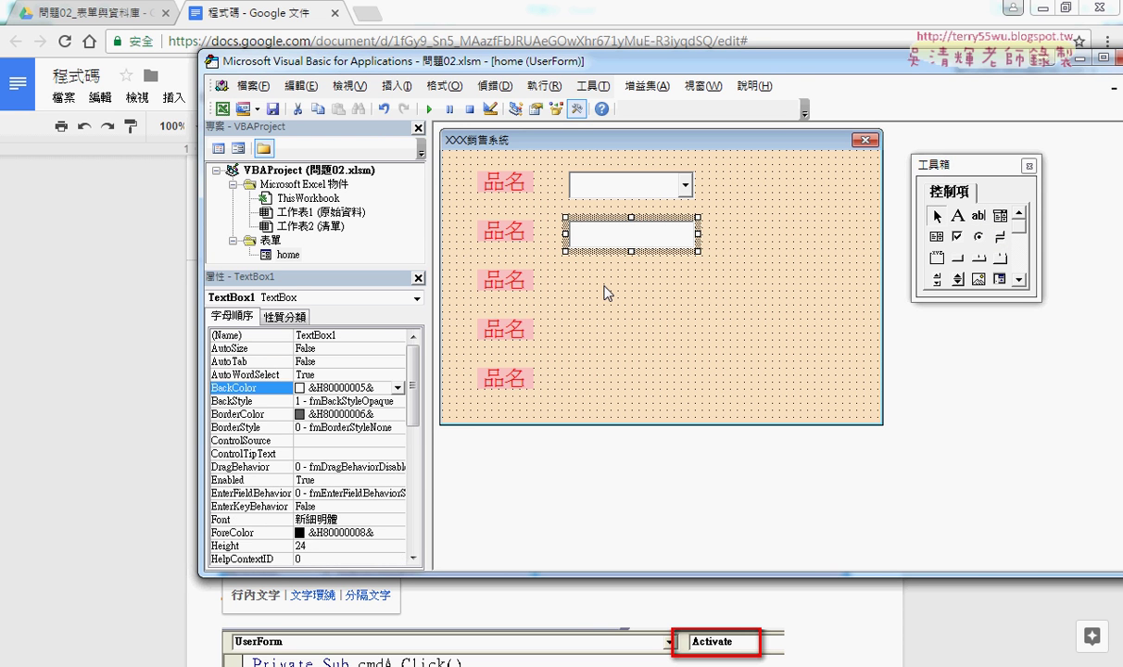
drag(584, 65, 625, 536)
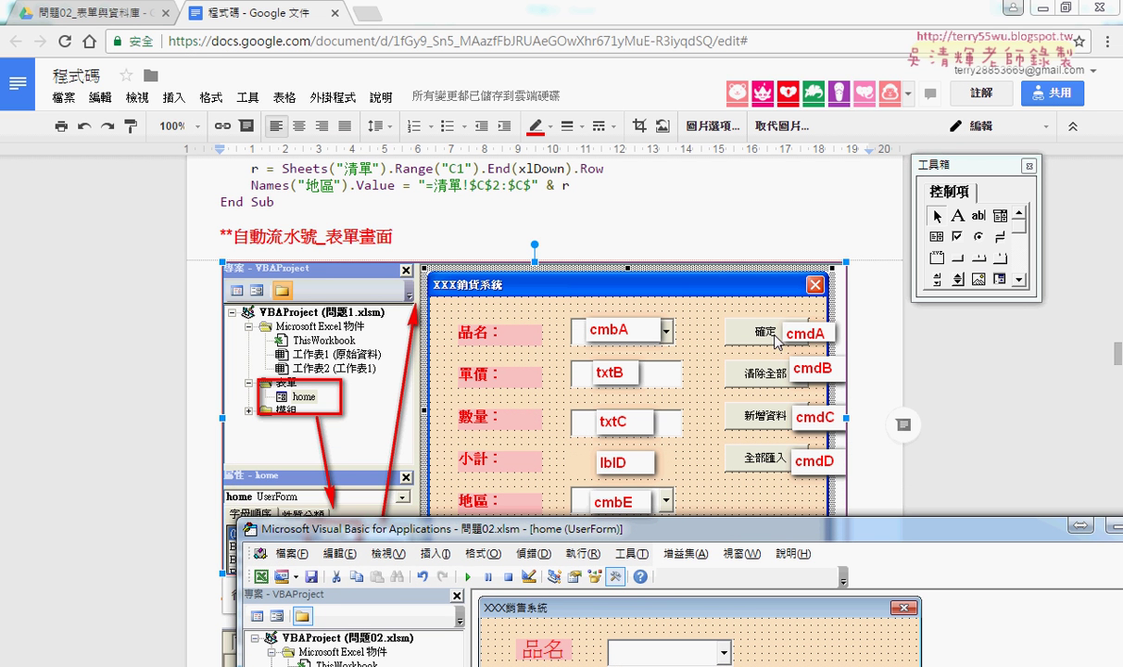
- Draw CommandButton1 at the form's top right and begin editing its Caption value
drag(719, 538, 568, 93)
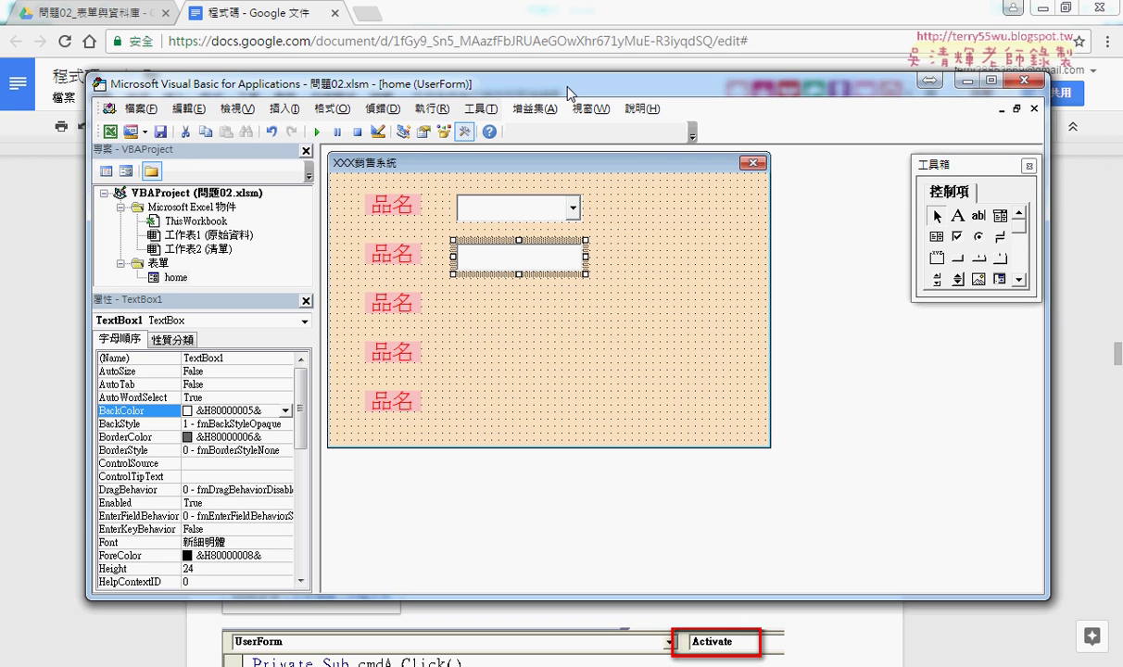
click(959, 264)
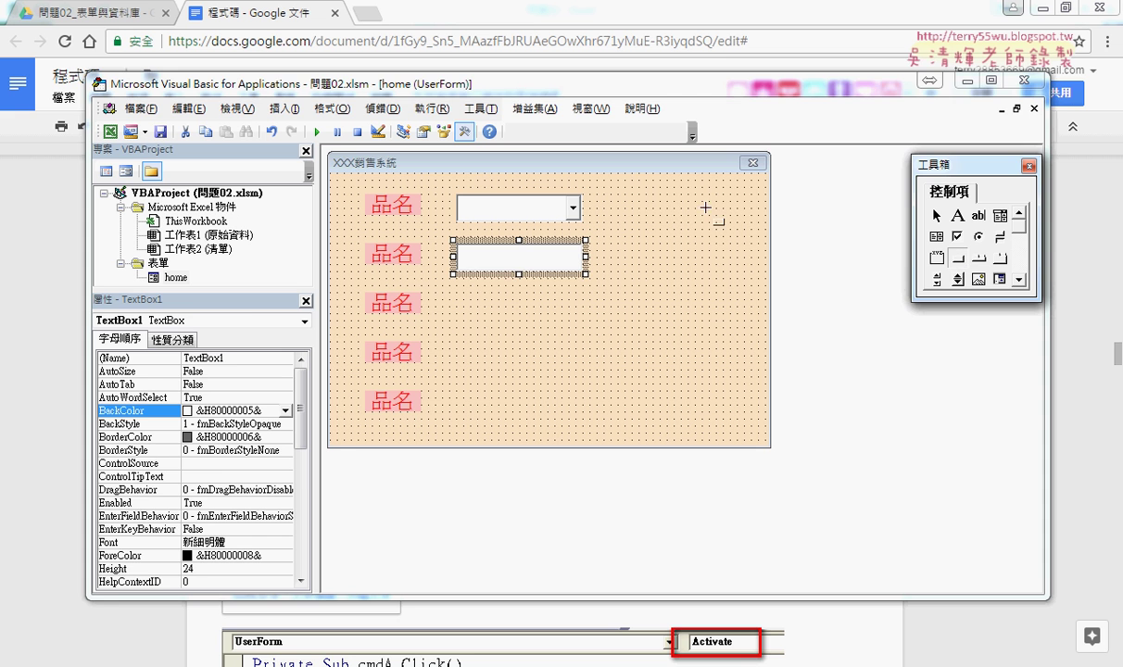
drag(647, 182, 746, 225)
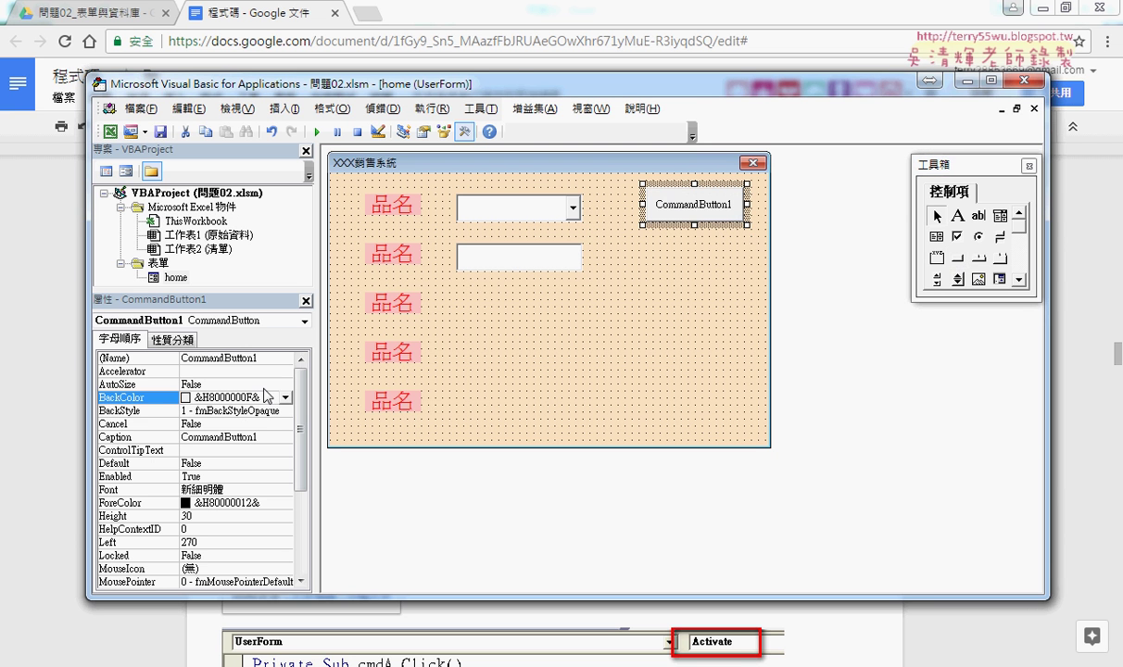
click(119, 438)
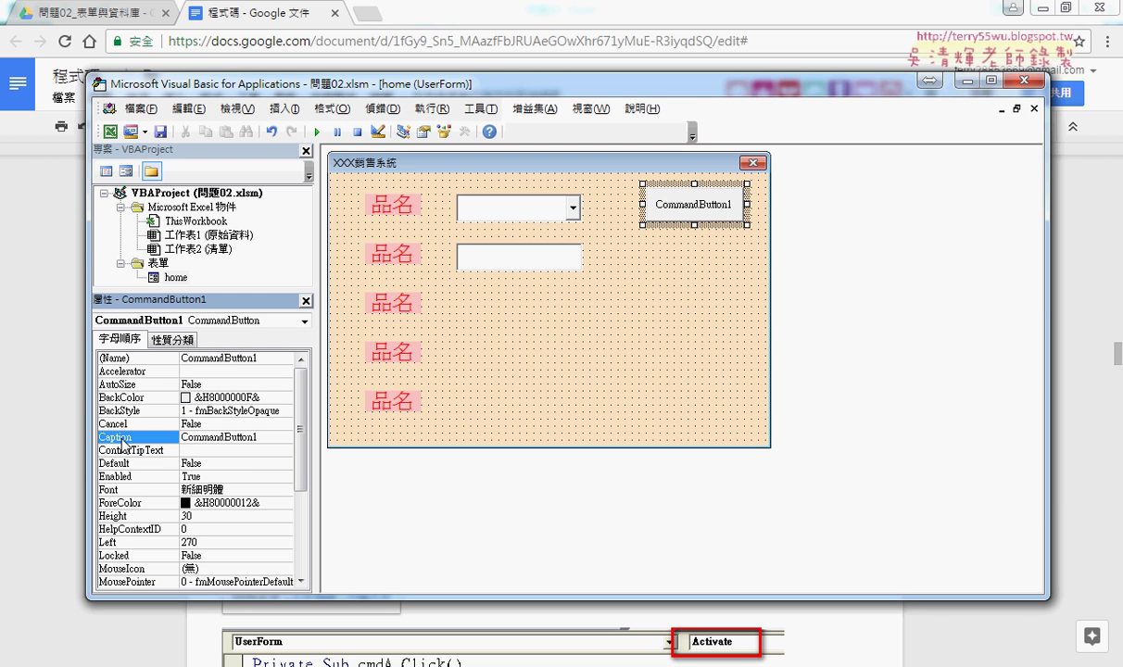
click(186, 435)
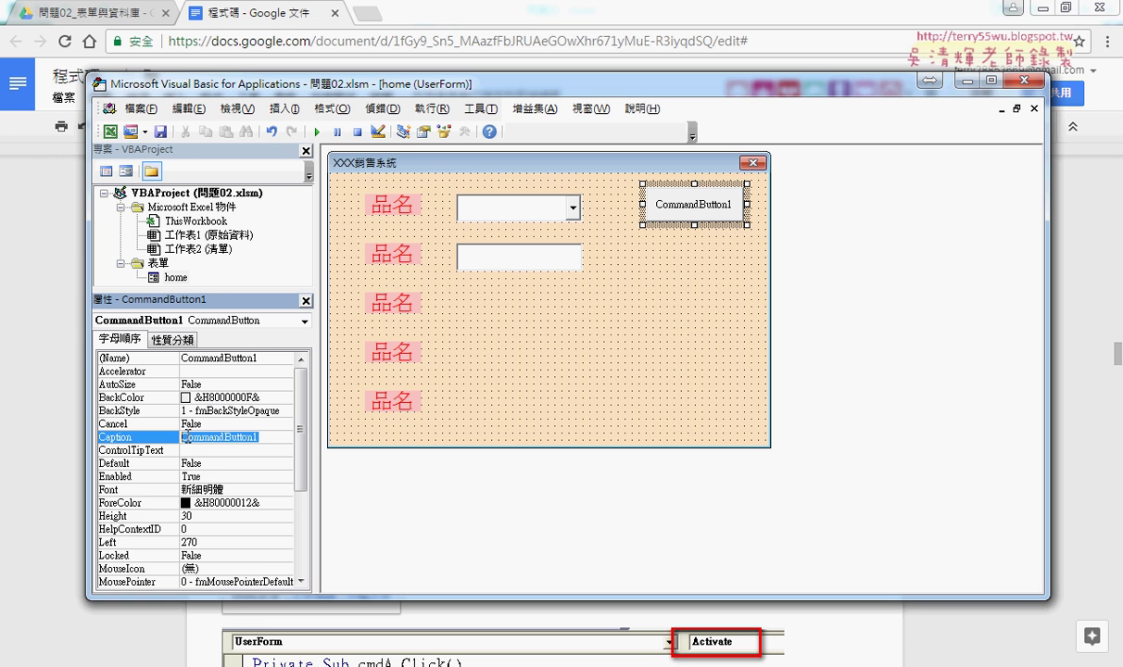